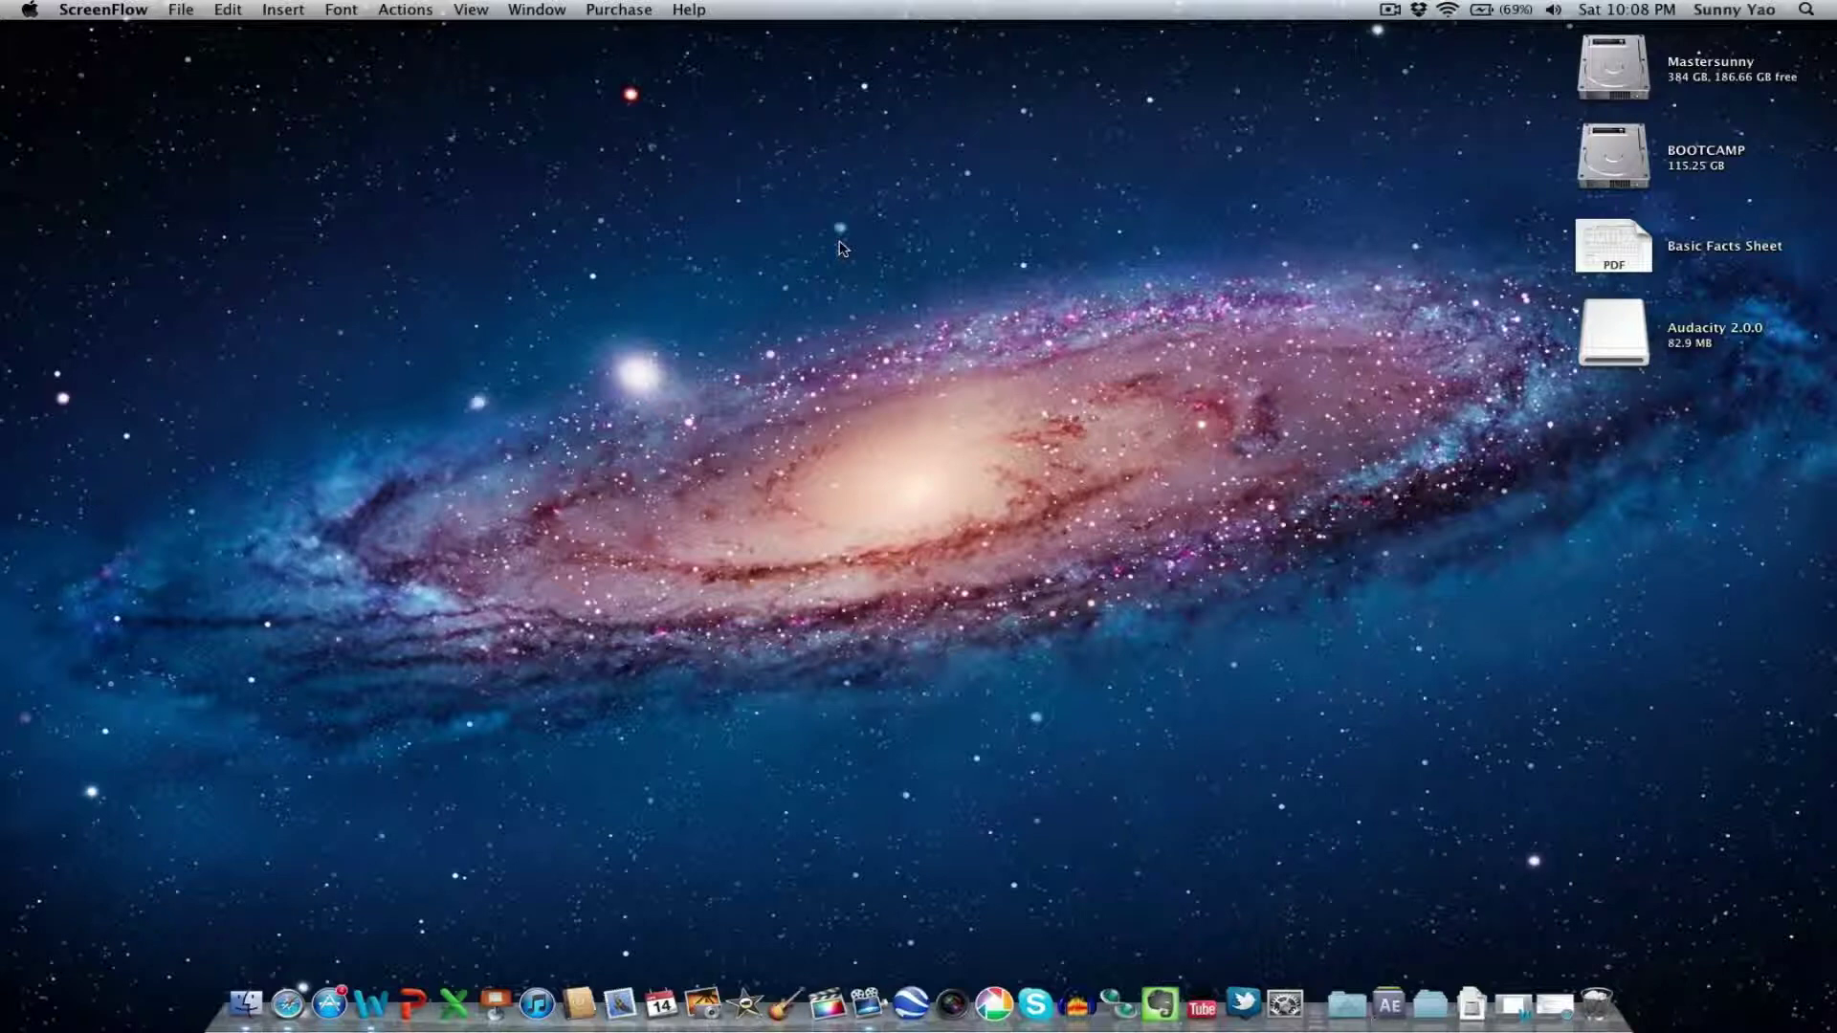
Launch Audacity from the Dock to get an empty untitled project
{"action": "left_click", "coordinate": [1076, 999]}
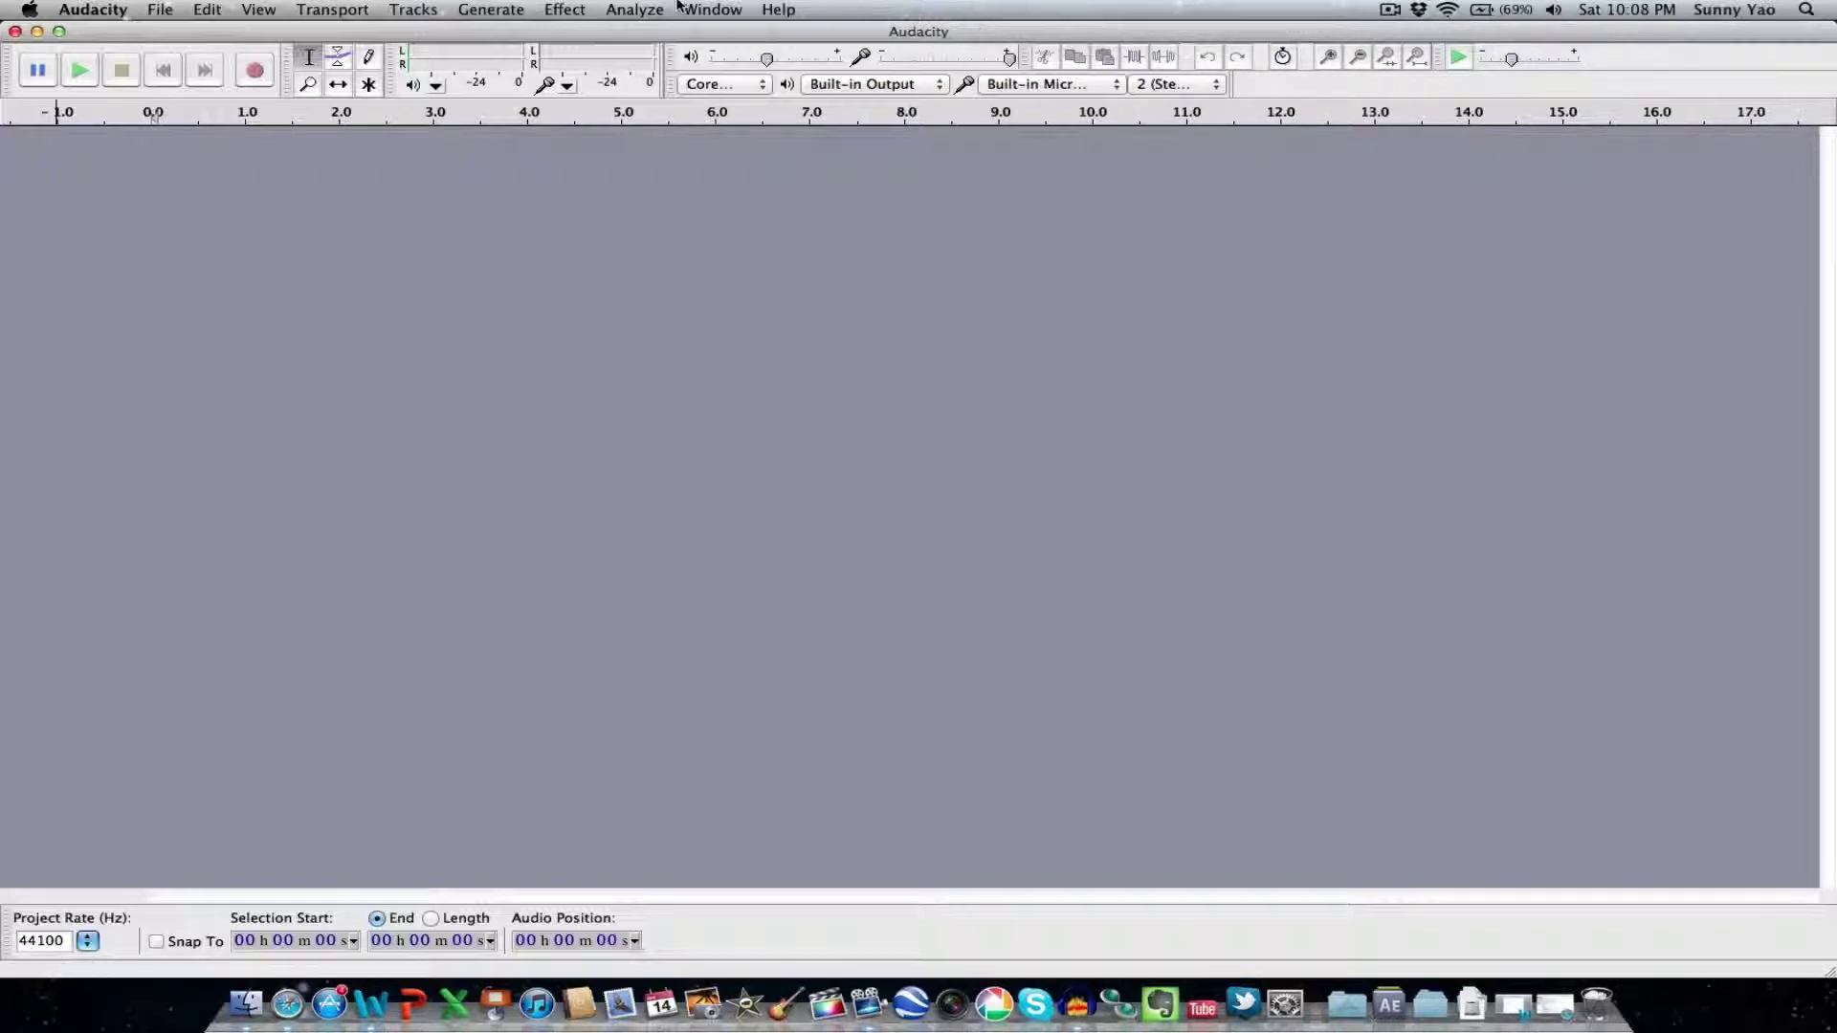
{"action": "left_click", "coordinate": [506, 9]}
{"action": "mouse_move", "coordinate": [424, 9]}
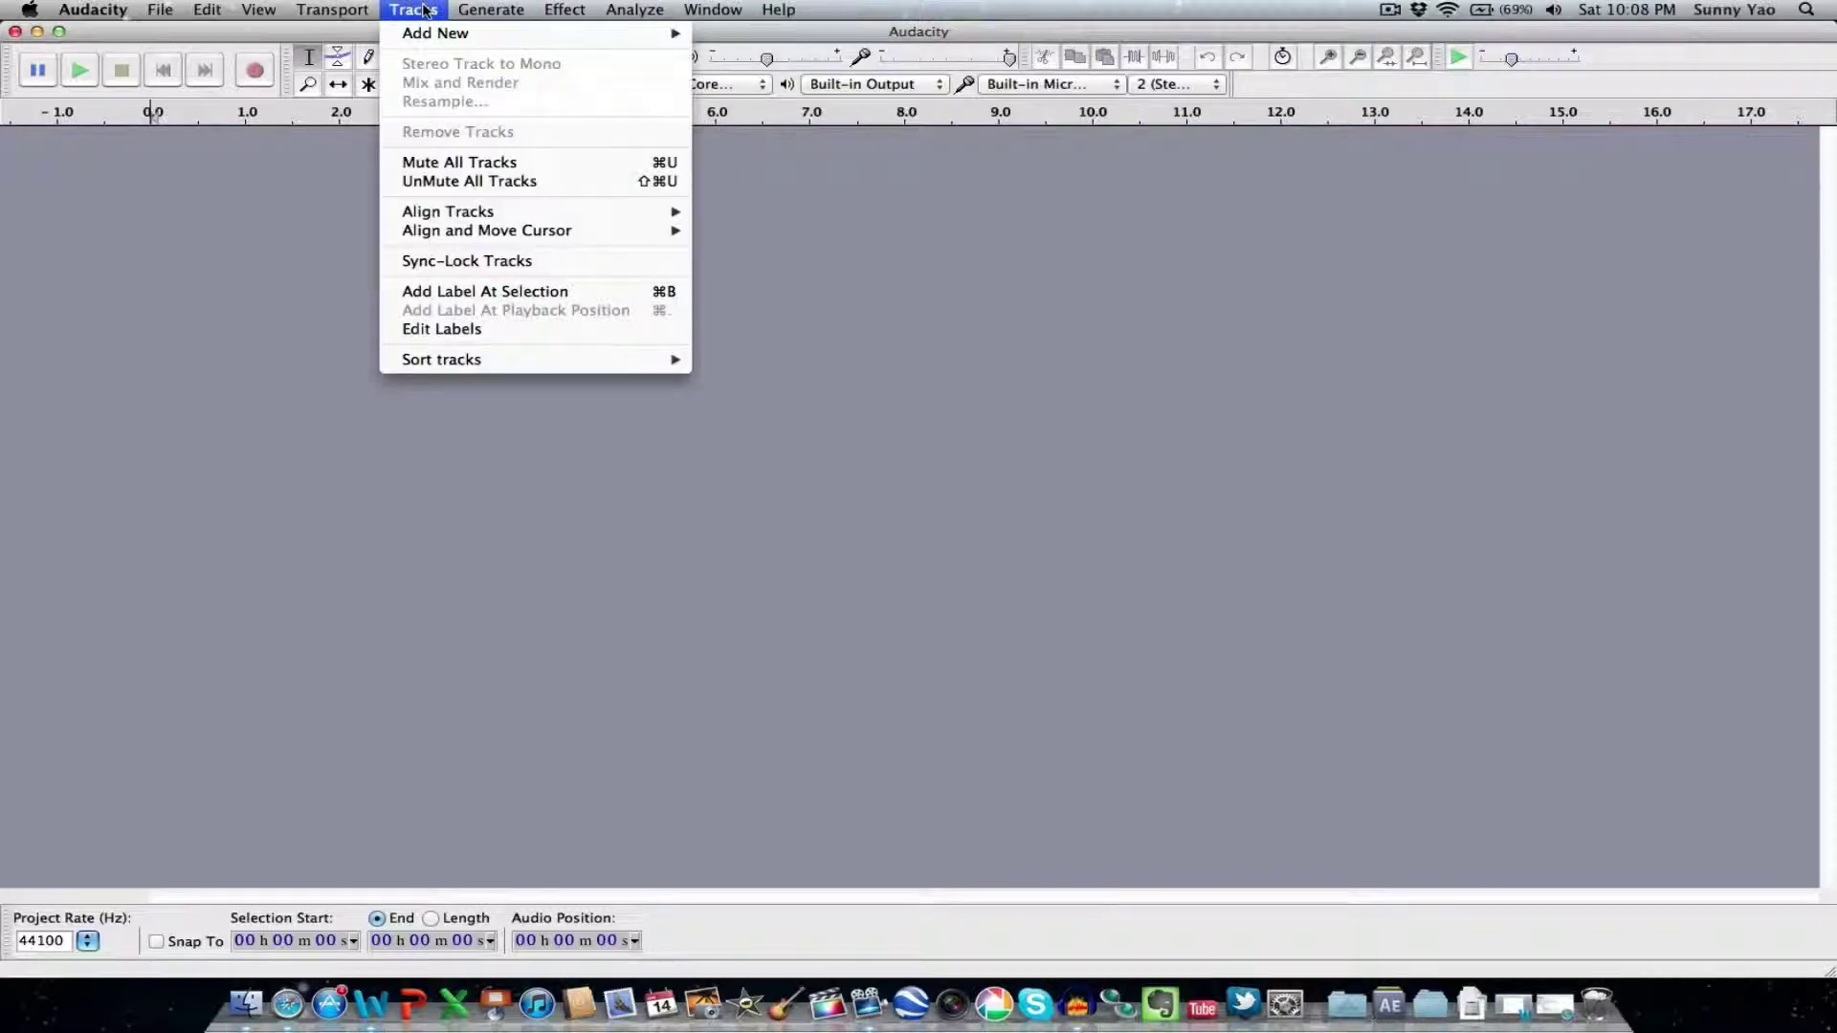
{"action": "mouse_move", "coordinate": [561, 7]}
{"action": "left_click", "coordinate": [534, 626]}
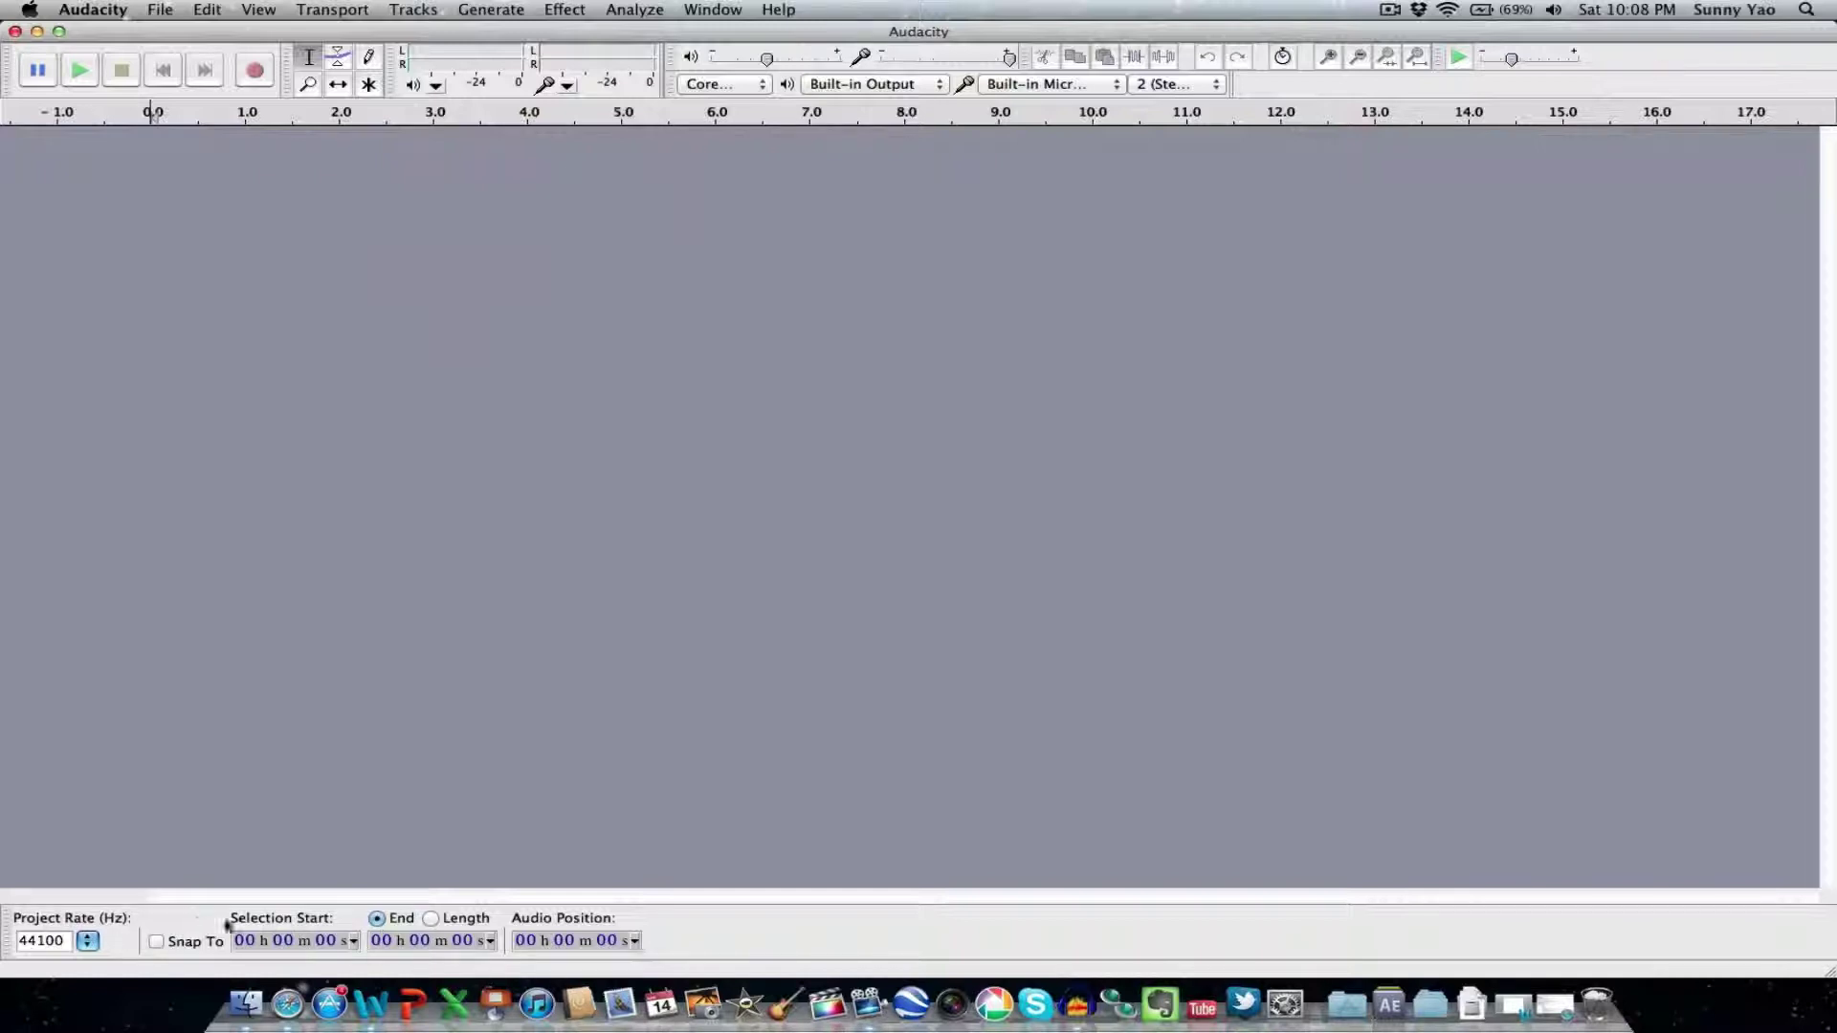
Record a stereo voice clip of about 5.6 seconds and select its middle portion
{"action": "left_click", "coordinate": [249, 69]}
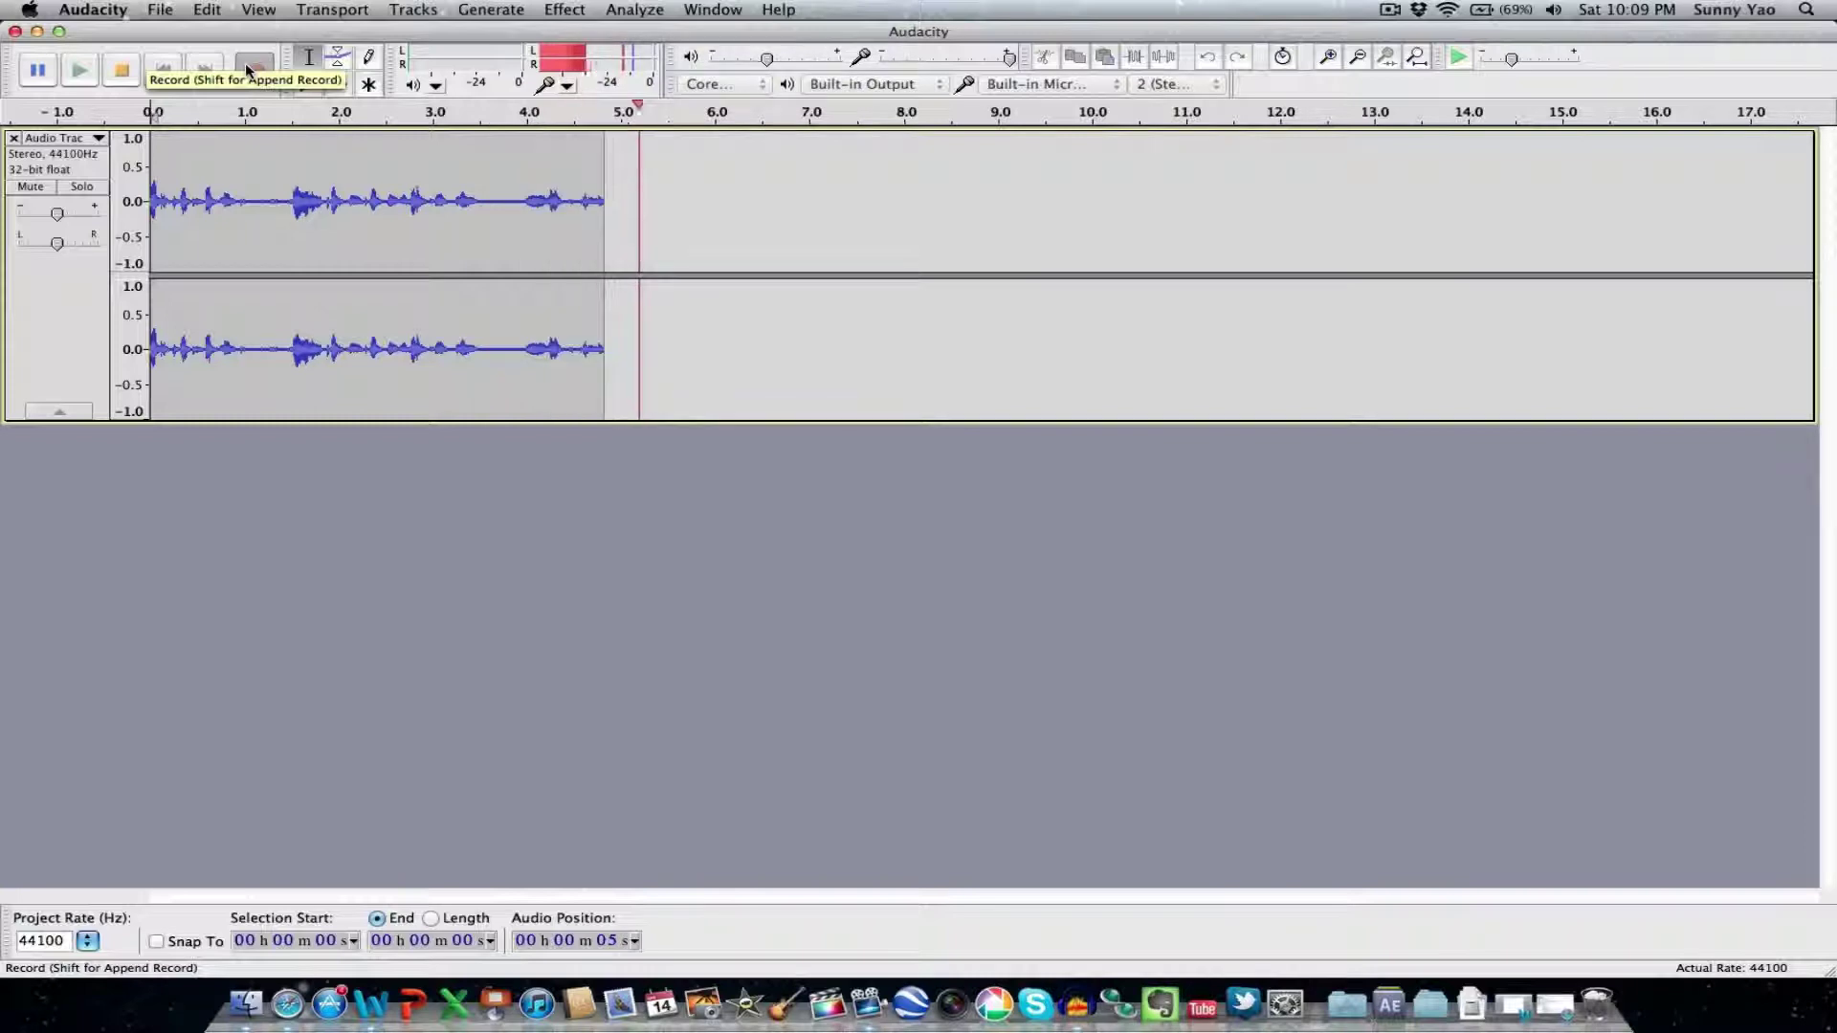
{"action": "key", "text": "space"}
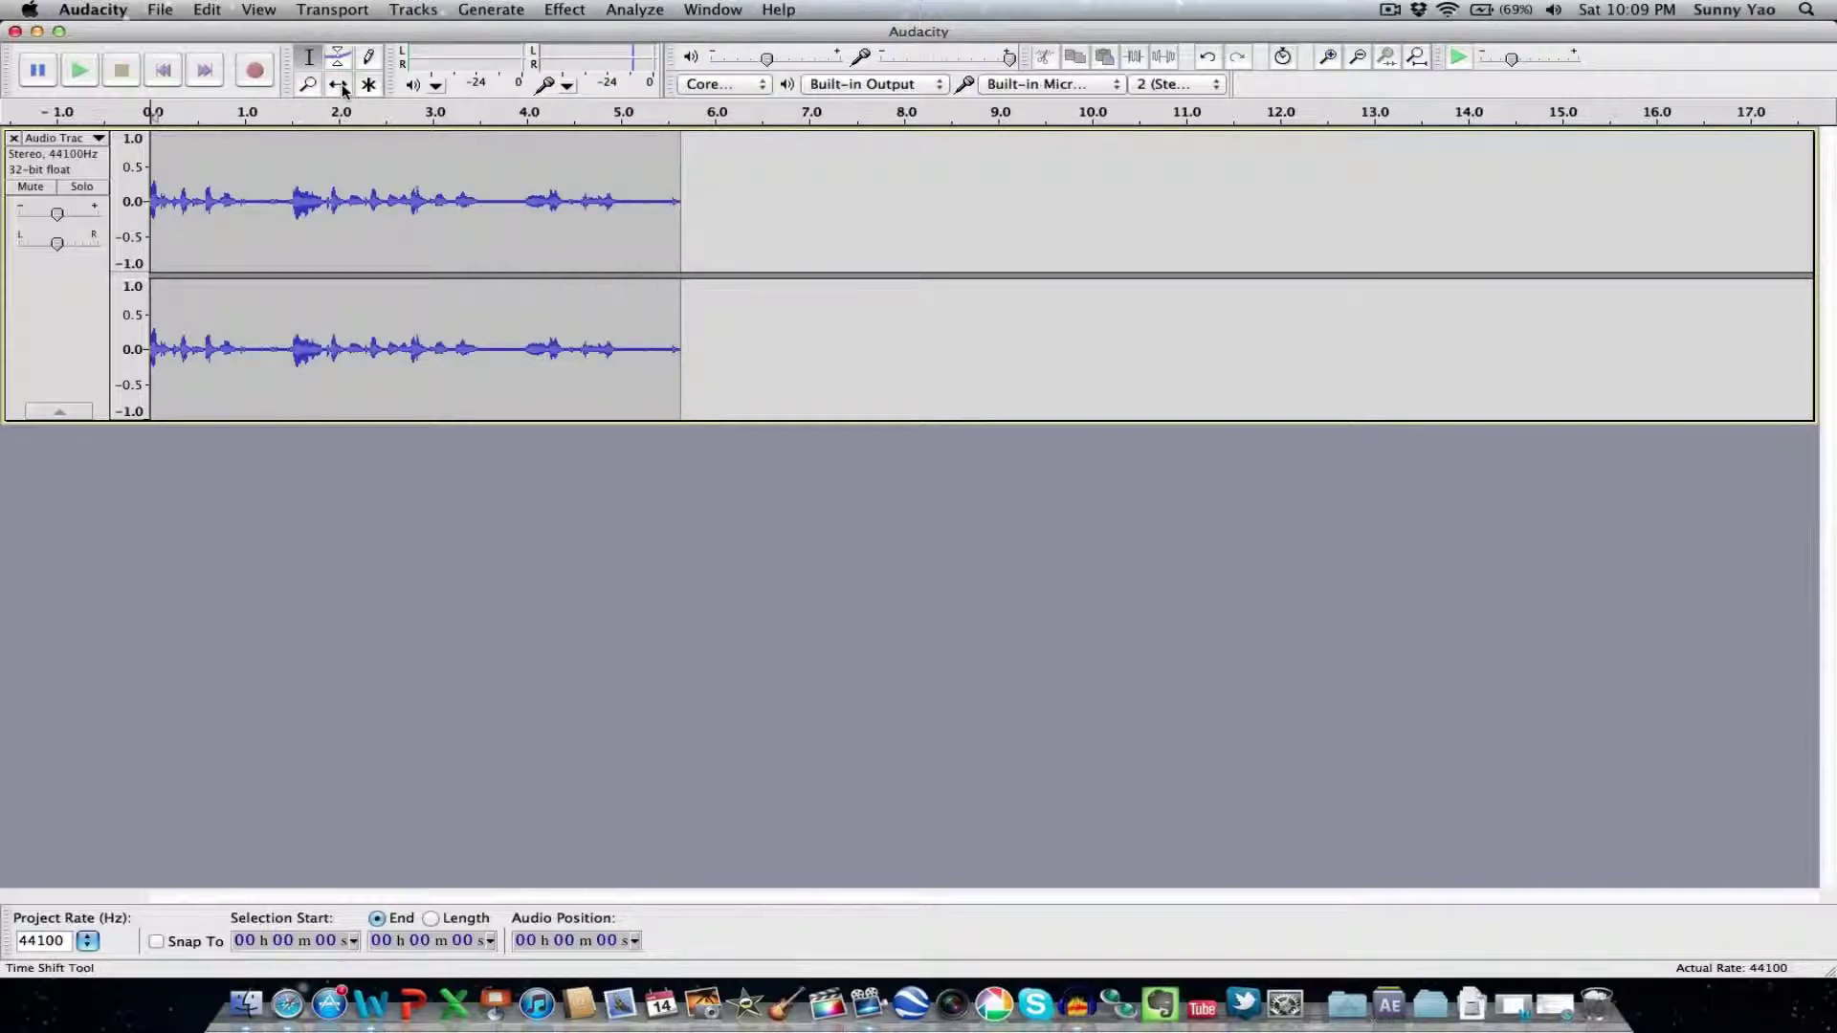
{"action": "left_click_drag", "start_coordinate": [571, 230], "coordinate": [287, 213]}
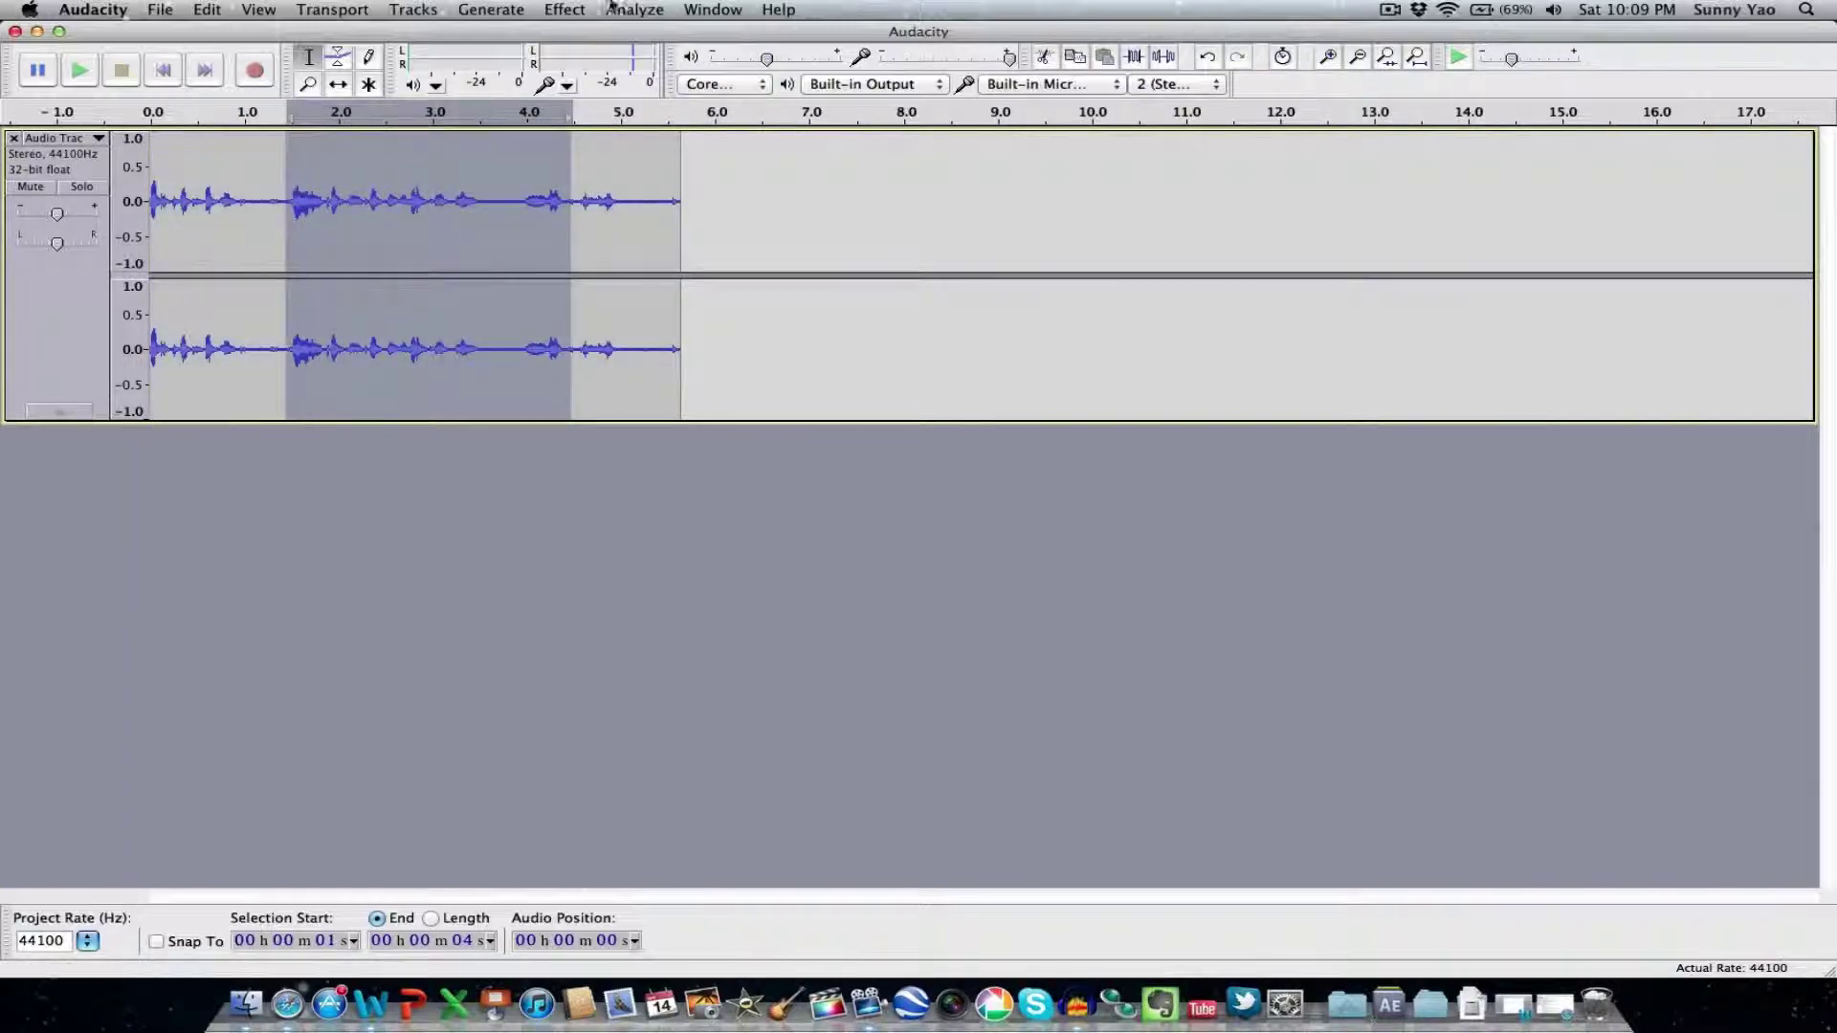
{"action": "left_click", "coordinate": [564, 10]}
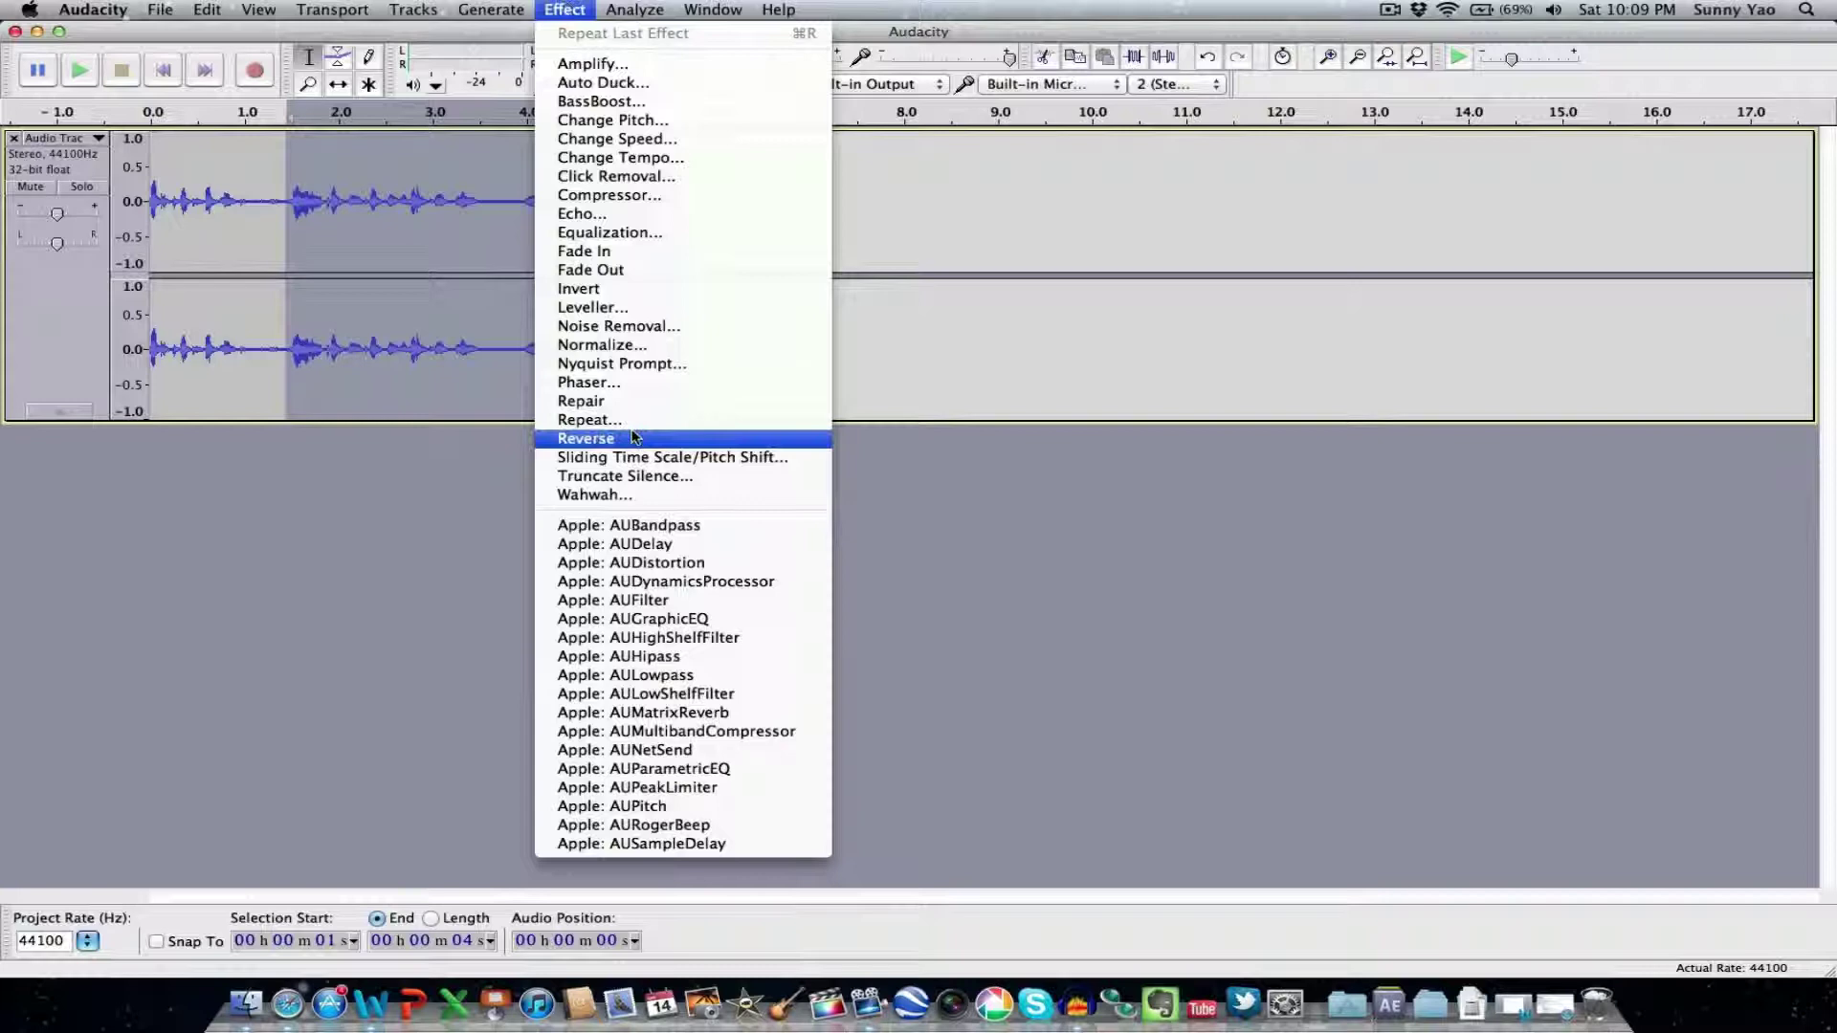
{"action": "left_click", "coordinate": [893, 513]}
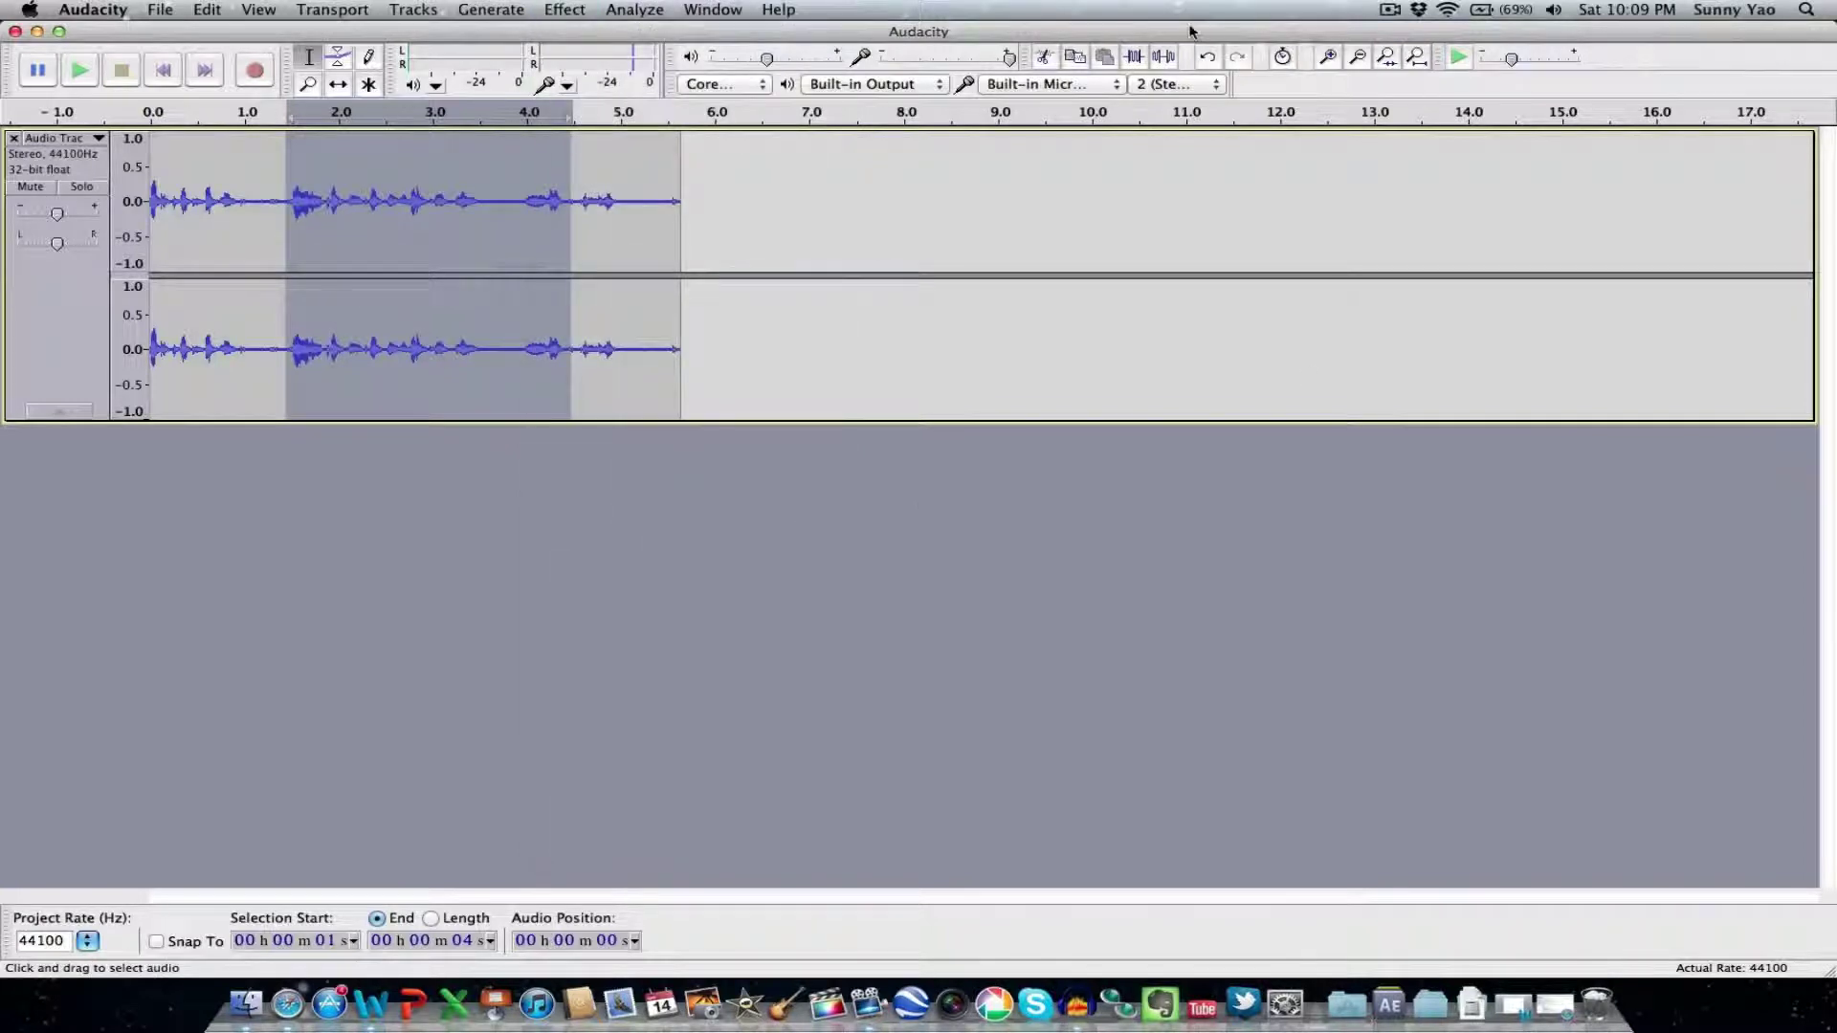
Silence the selection and trim outside it, undoing both to restore the full clip
{"action": "left_click", "coordinate": [1166, 57]}
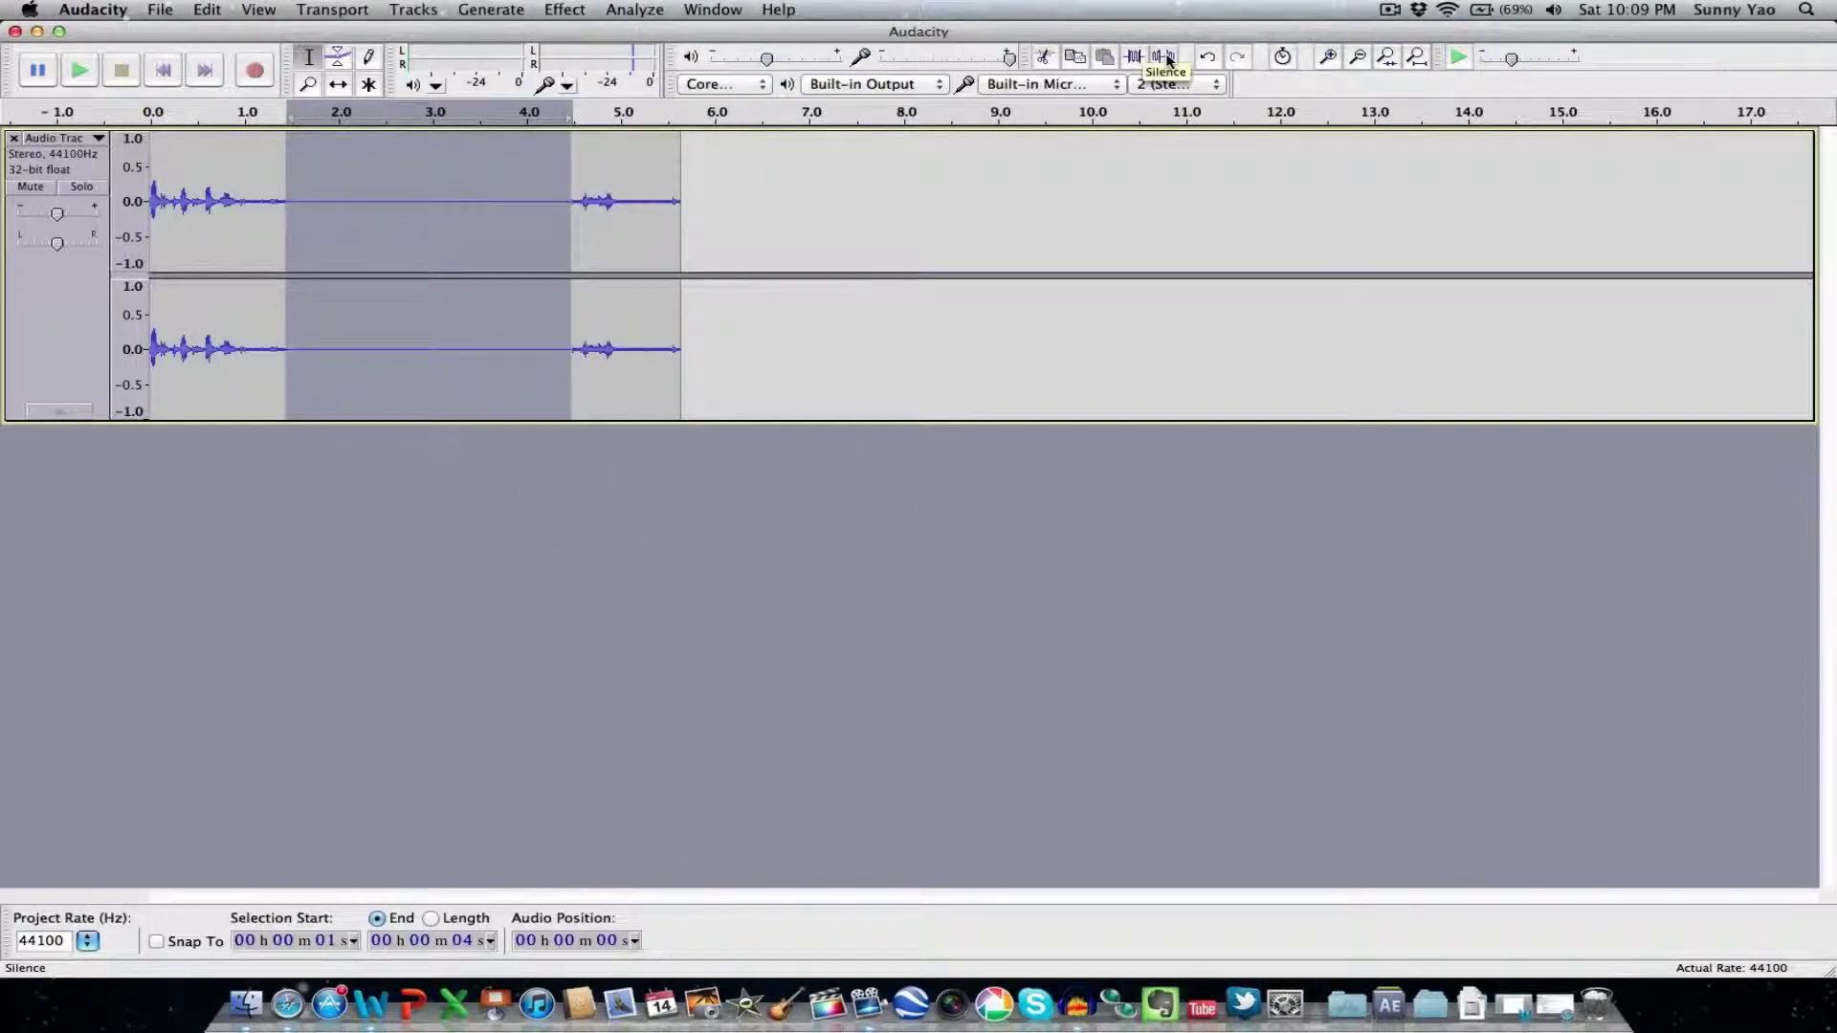
{"action": "key", "text": "super+z"}
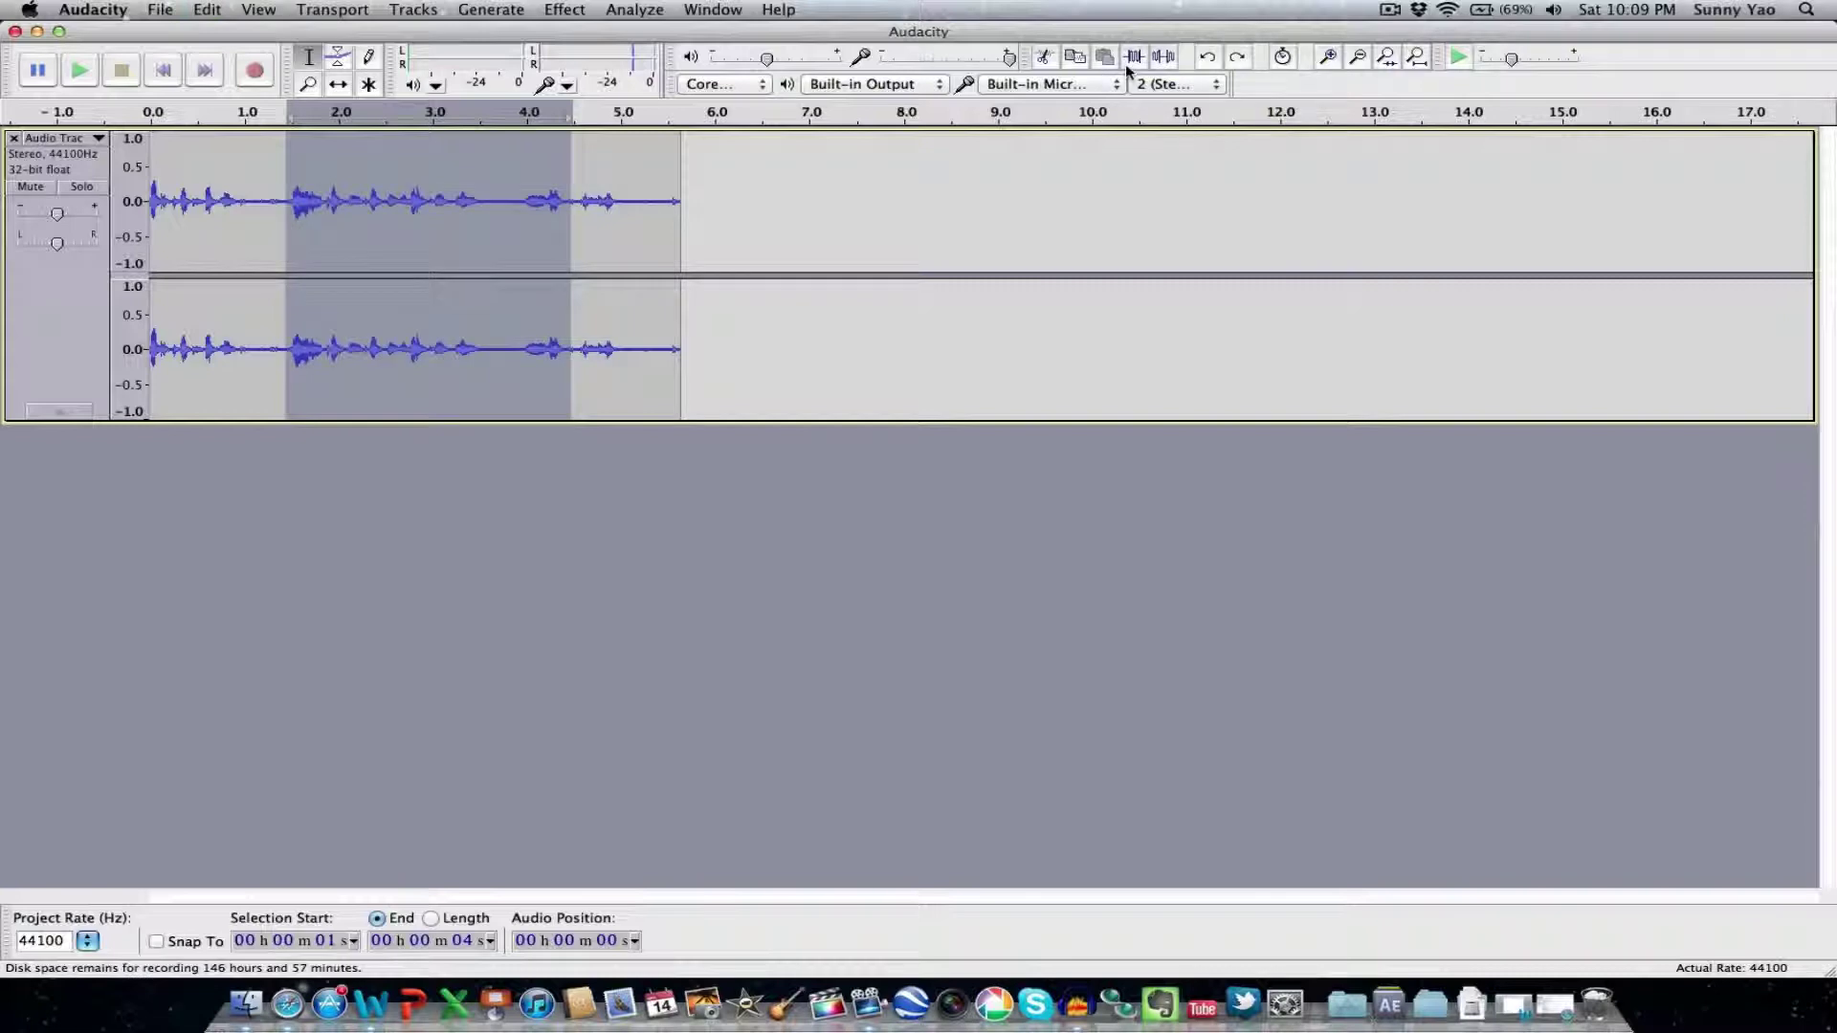
{"action": "left_click", "coordinate": [1136, 59]}
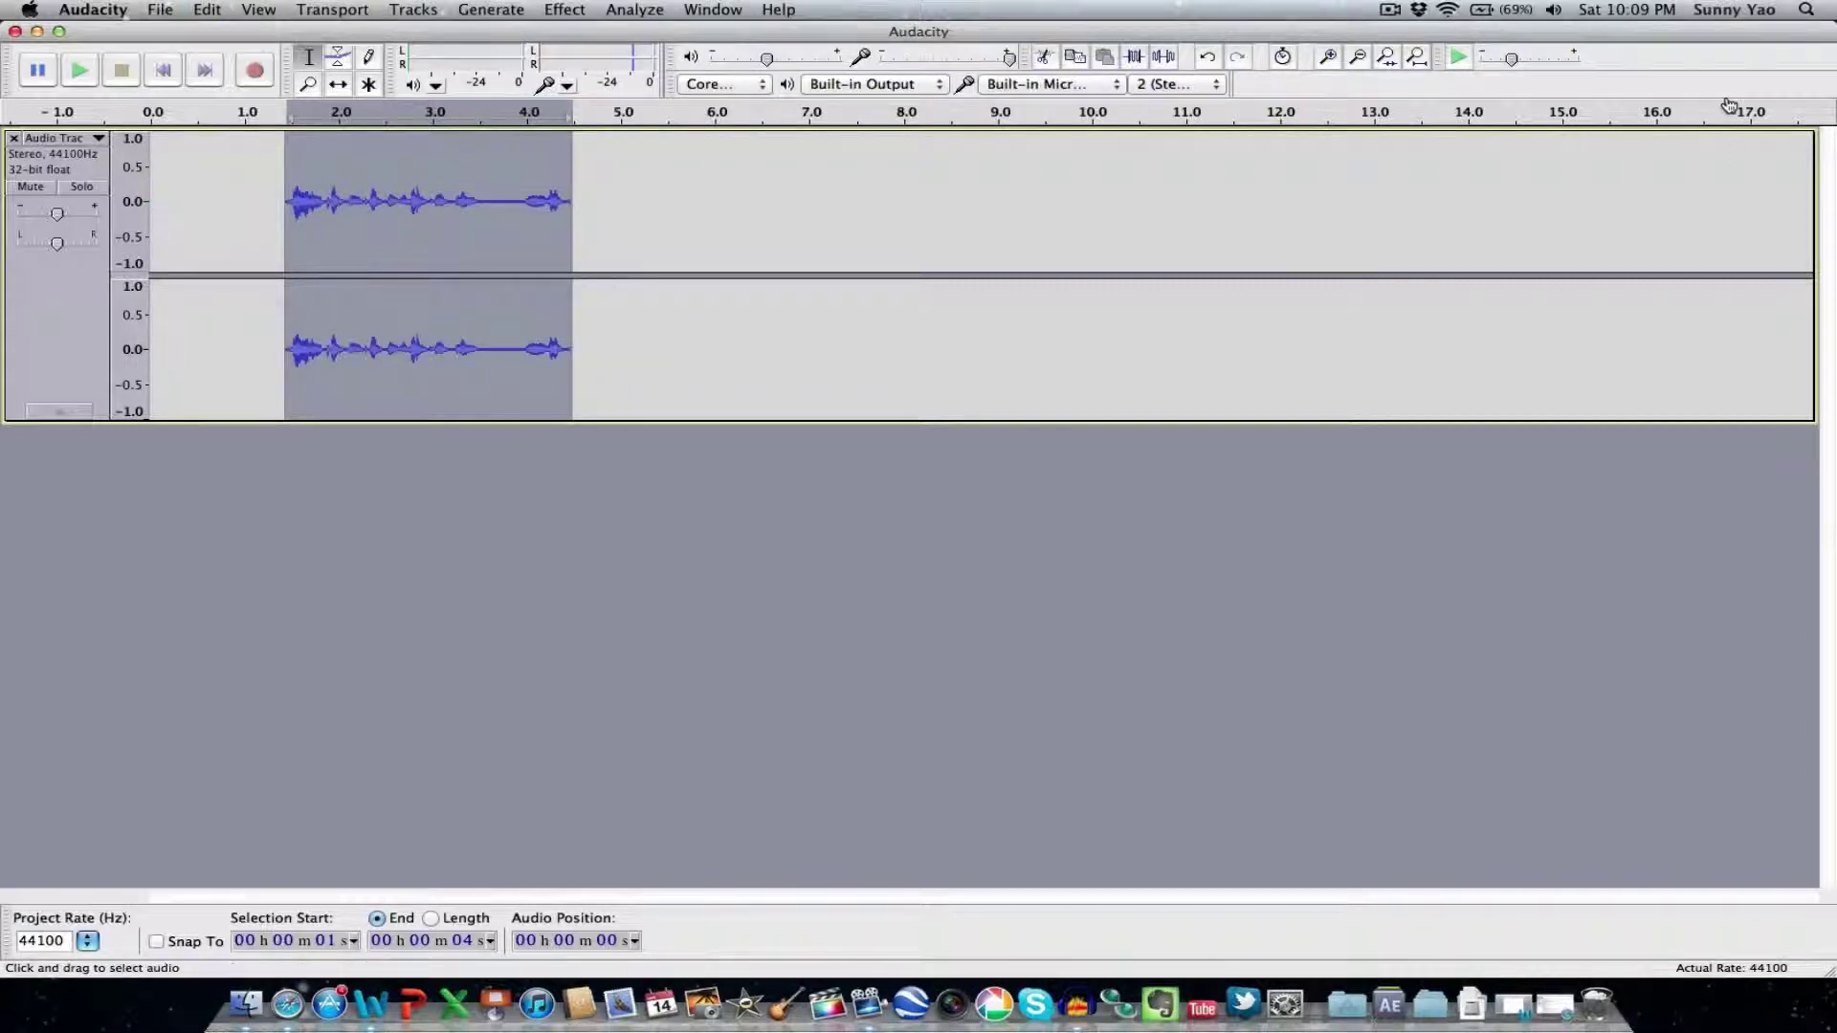
{"action": "left_click", "coordinate": [1200, 60]}
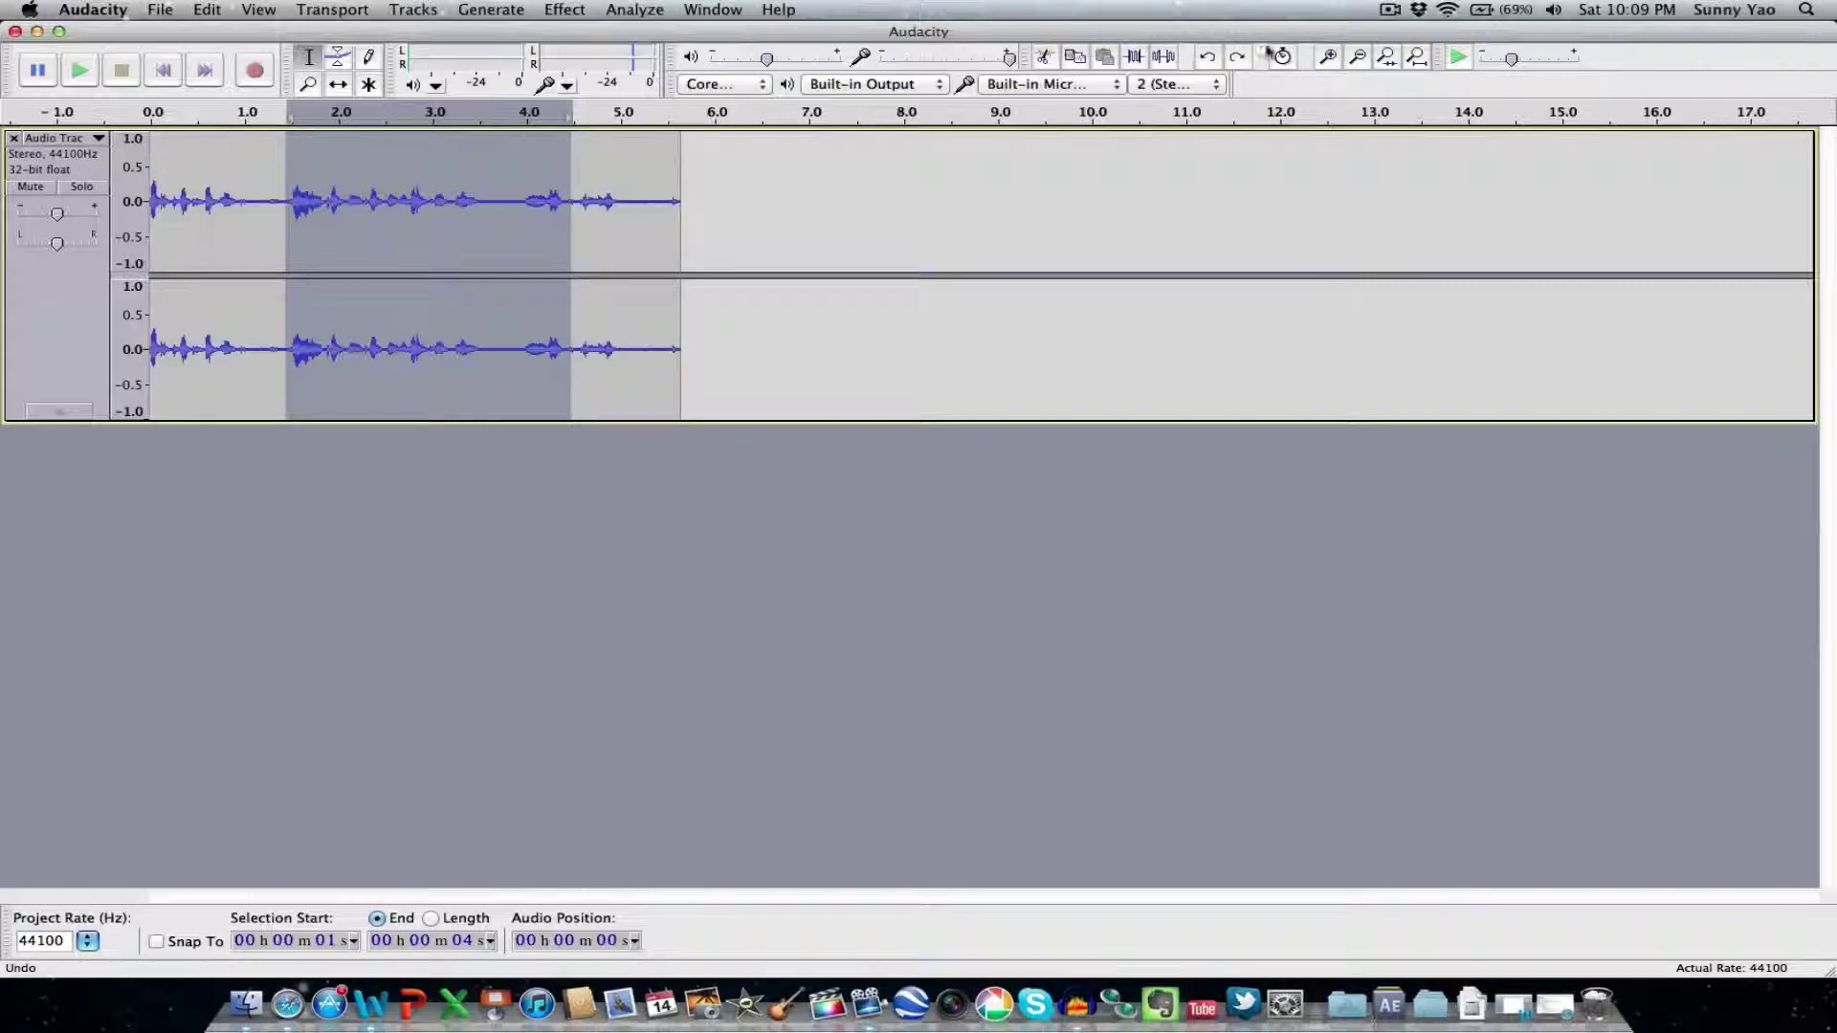
{"action": "left_click", "coordinate": [1327, 205]}
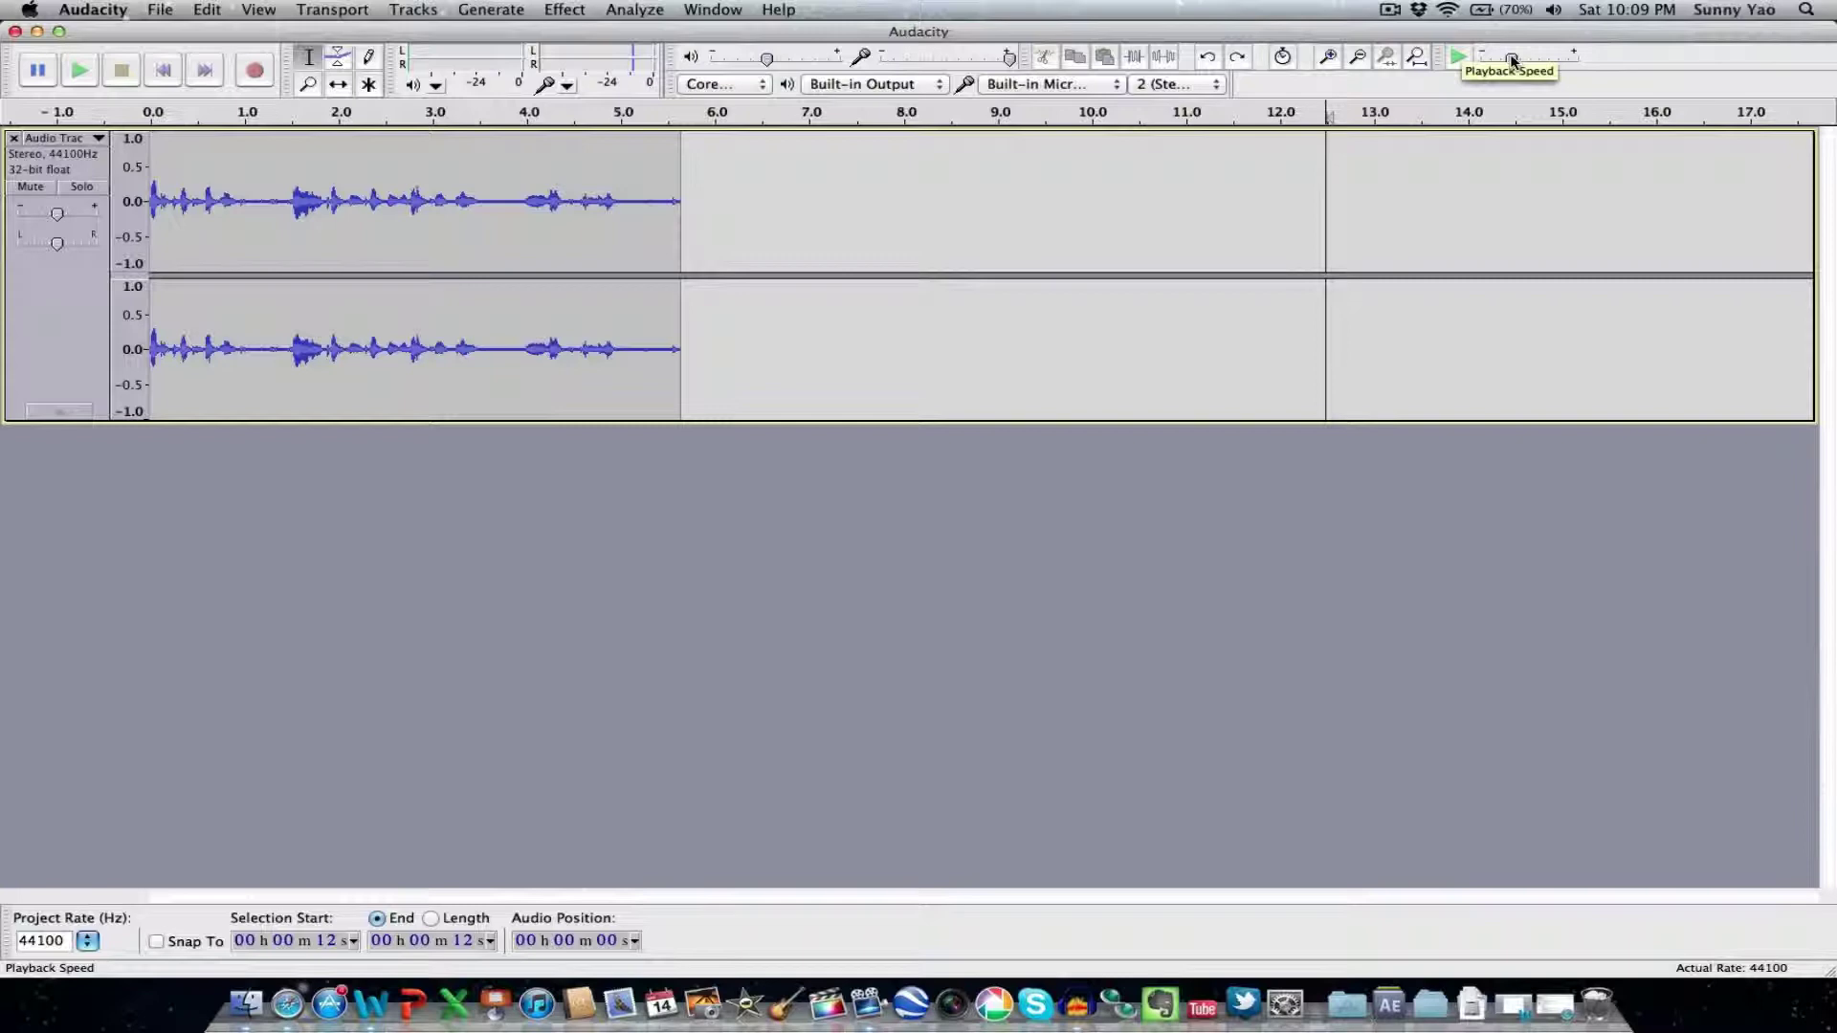
Slow playback speed slightly and pull the clip's volume envelope down to about 0.7
{"action": "mouse_move", "coordinate": [1512, 60]}
{"action": "left_mouse_down"}
{"action": "mouse_move", "coordinate": [1473, 59]}
{"action": "mouse_move", "coordinate": [1510, 59]}
{"action": "left_mouse_up"}
{"action": "left_click", "coordinate": [341, 54]}
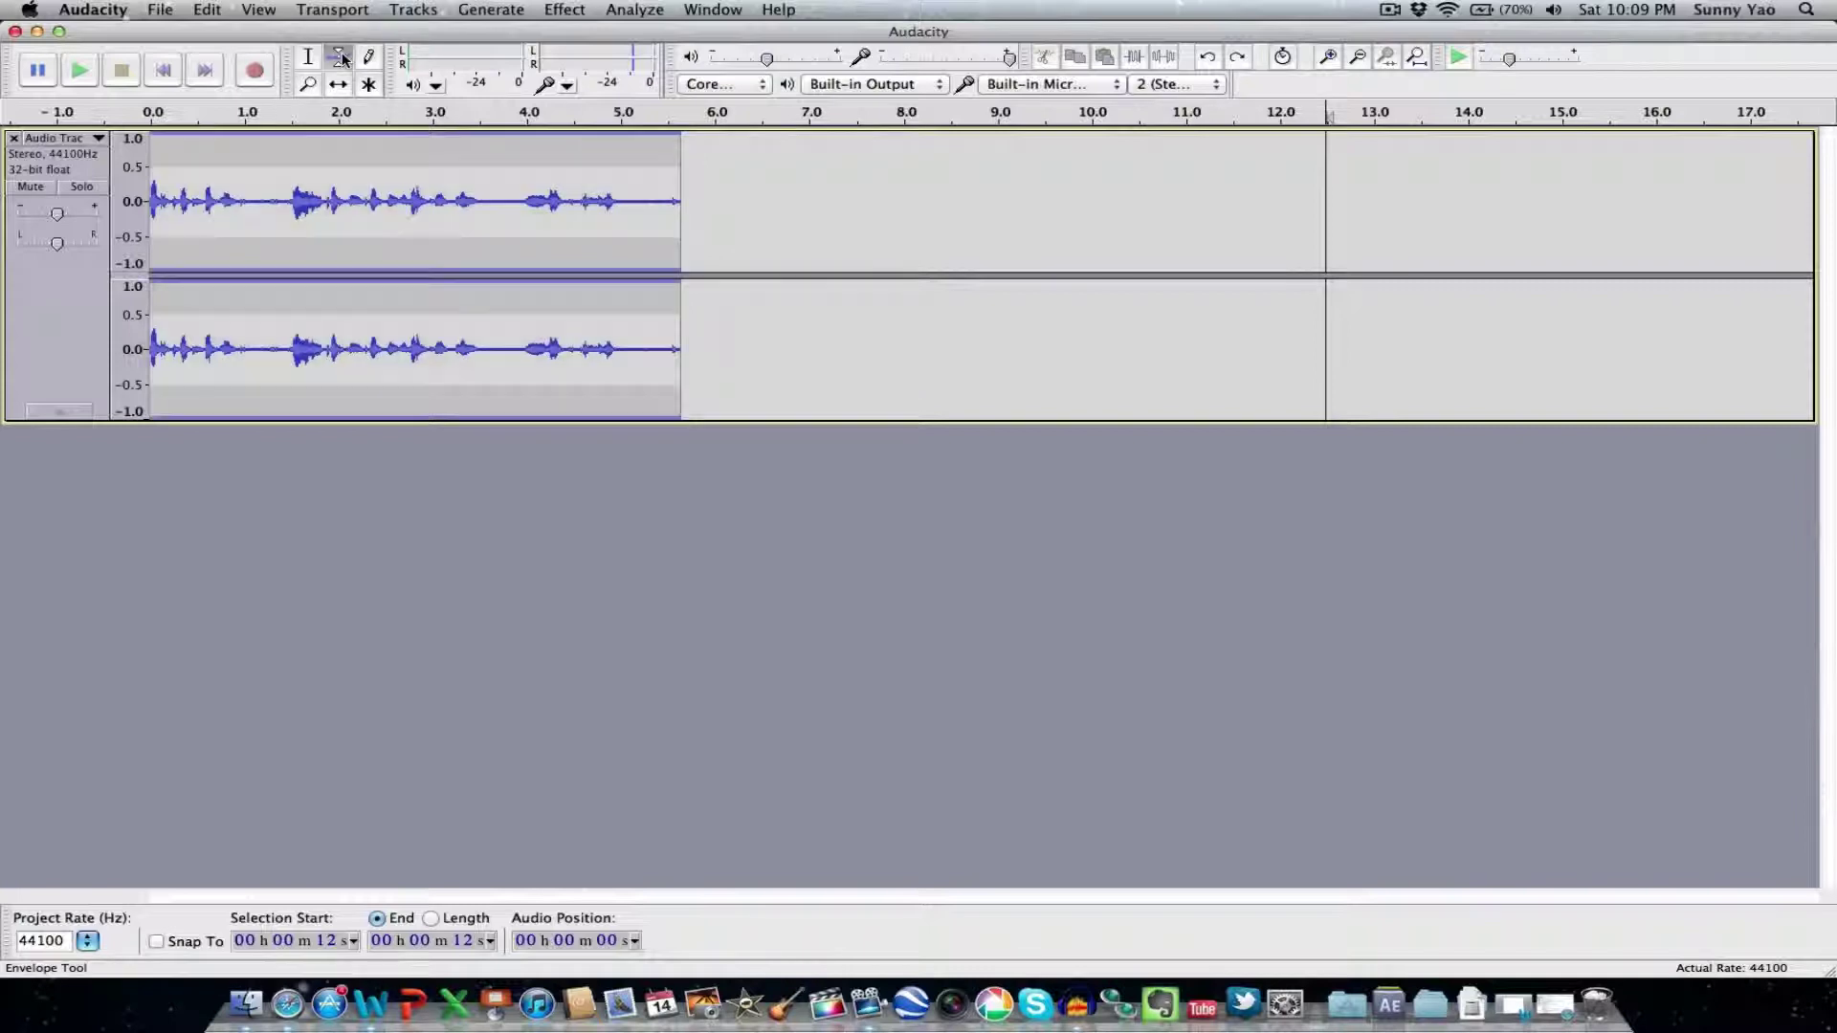
{"action": "left_click_drag", "start_coordinate": [496, 218], "coordinate": [488, 144]}
{"action": "mouse_move", "coordinate": [486, 260]}
{"action": "left_mouse_down"}
{"action": "mouse_move", "coordinate": [480, 222]}
{"action": "mouse_move", "coordinate": [471, 256]}
{"action": "left_mouse_up"}
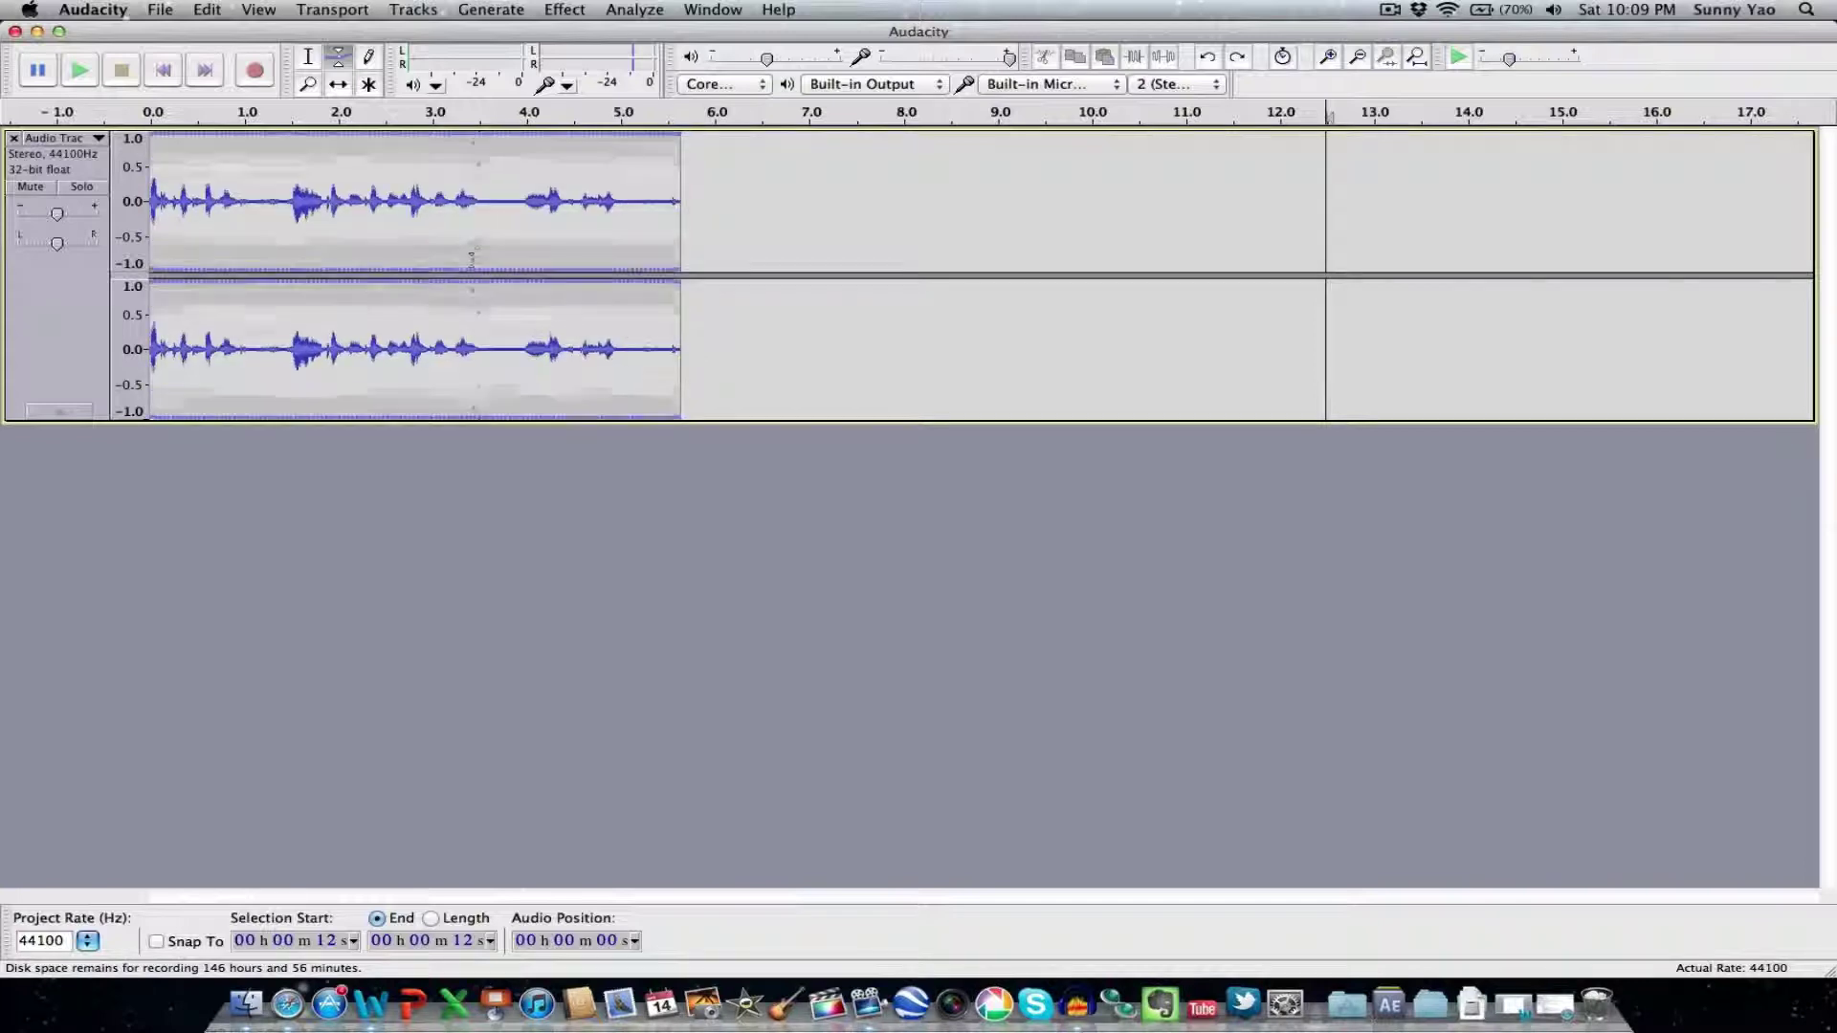
Shift the stereo clip slightly later on the timeline with the Time Shift tool
{"action": "left_click", "coordinate": [333, 84]}
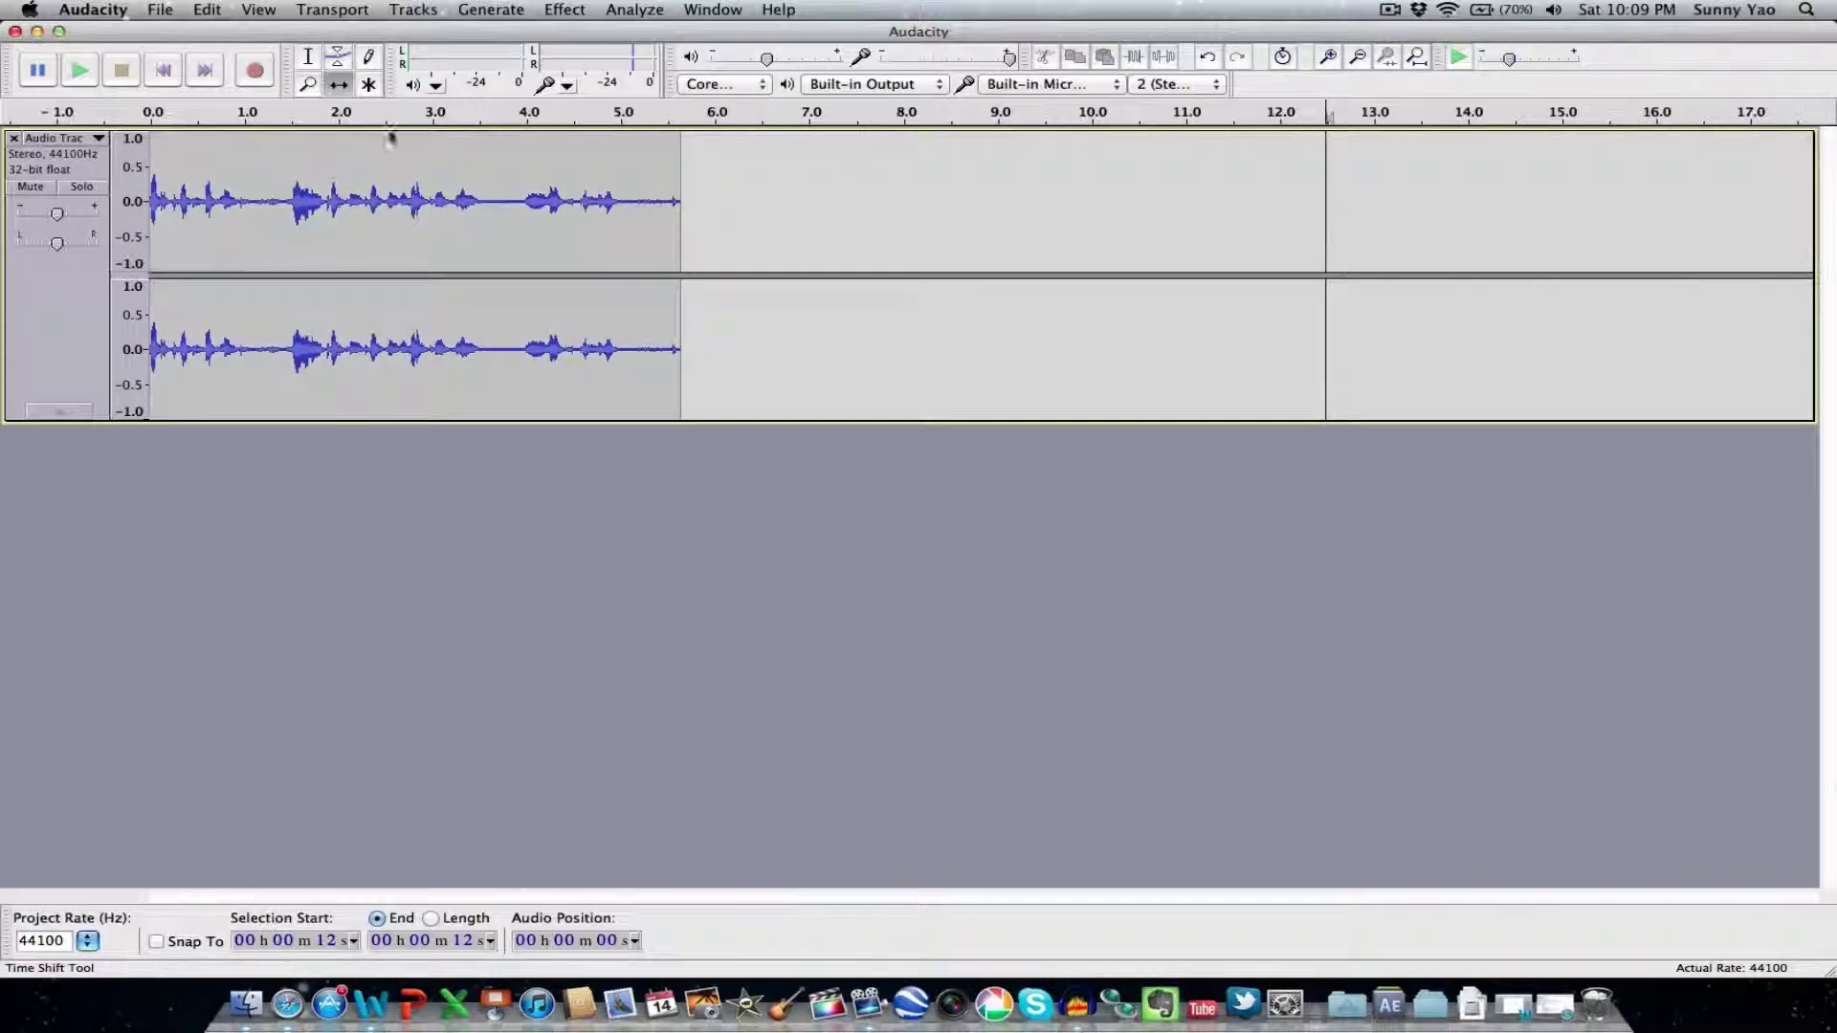
{"action": "mouse_move", "coordinate": [581, 356]}
{"action": "left_mouse_down"}
{"action": "mouse_move", "coordinate": [821, 382]}
{"action": "mouse_move", "coordinate": [589, 380]}
{"action": "left_mouse_up"}
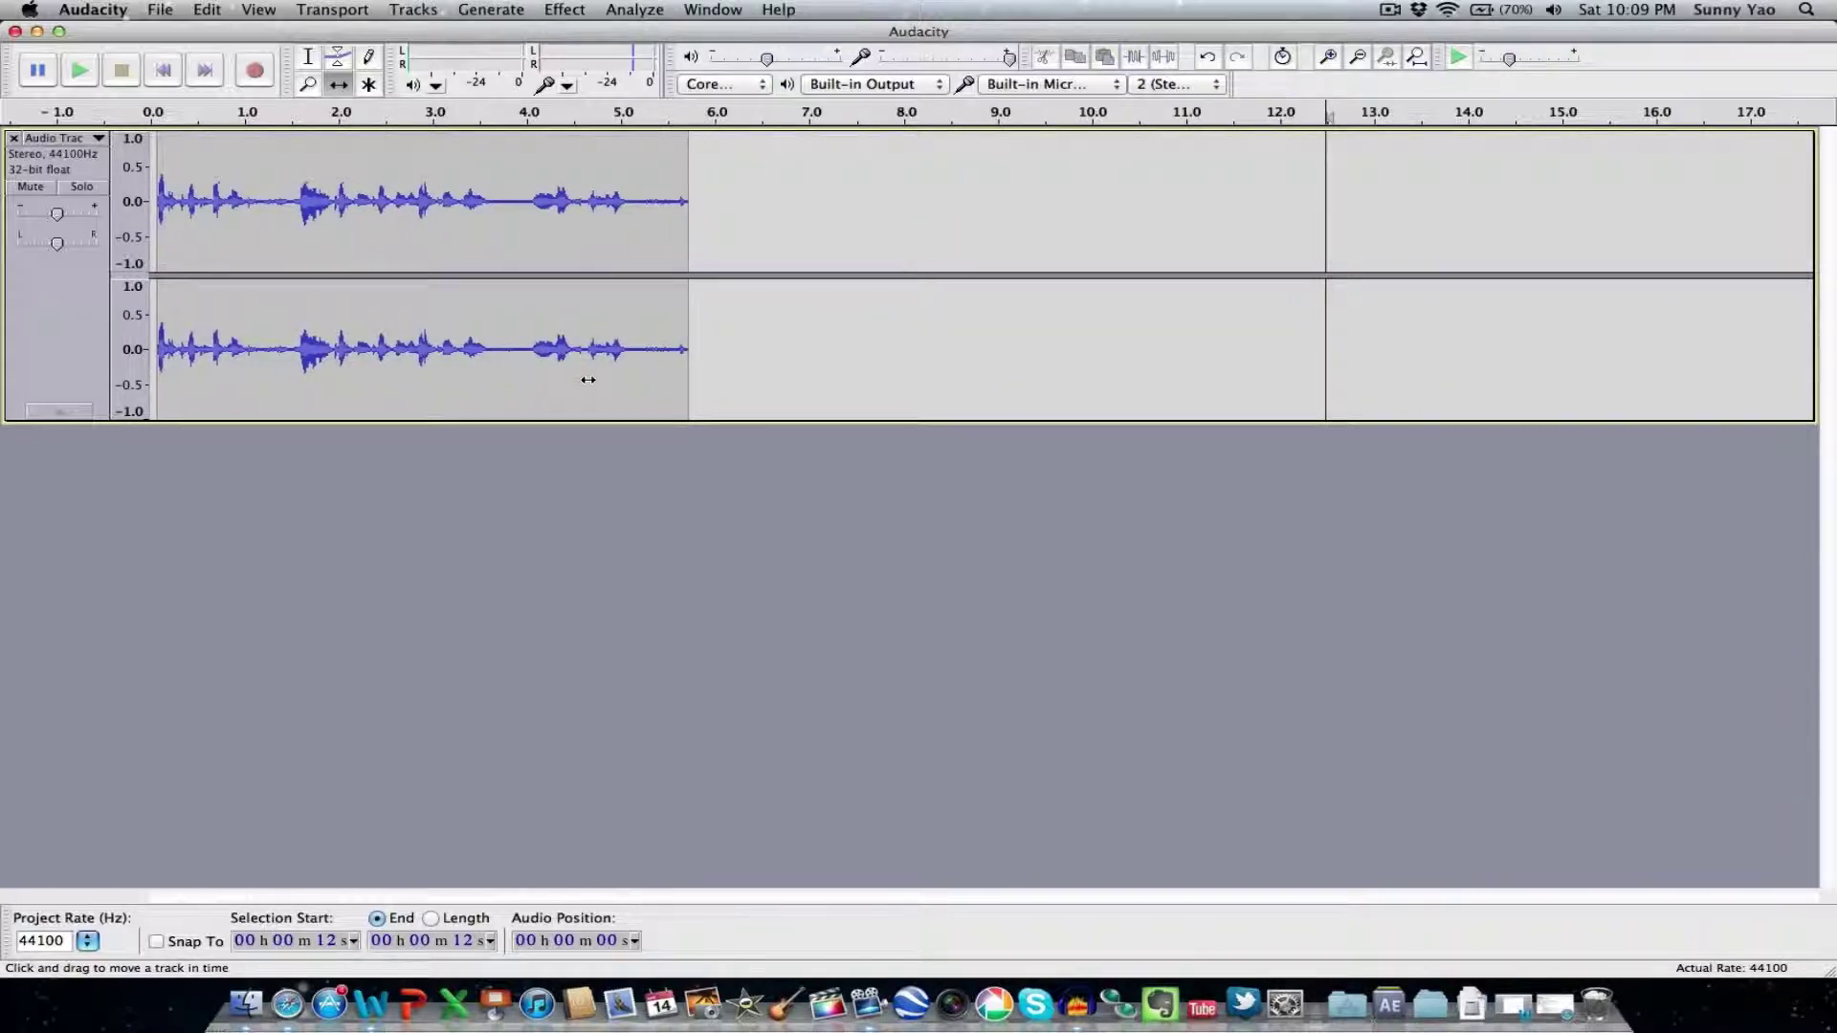
{"action": "left_click", "coordinate": [547, 8]}
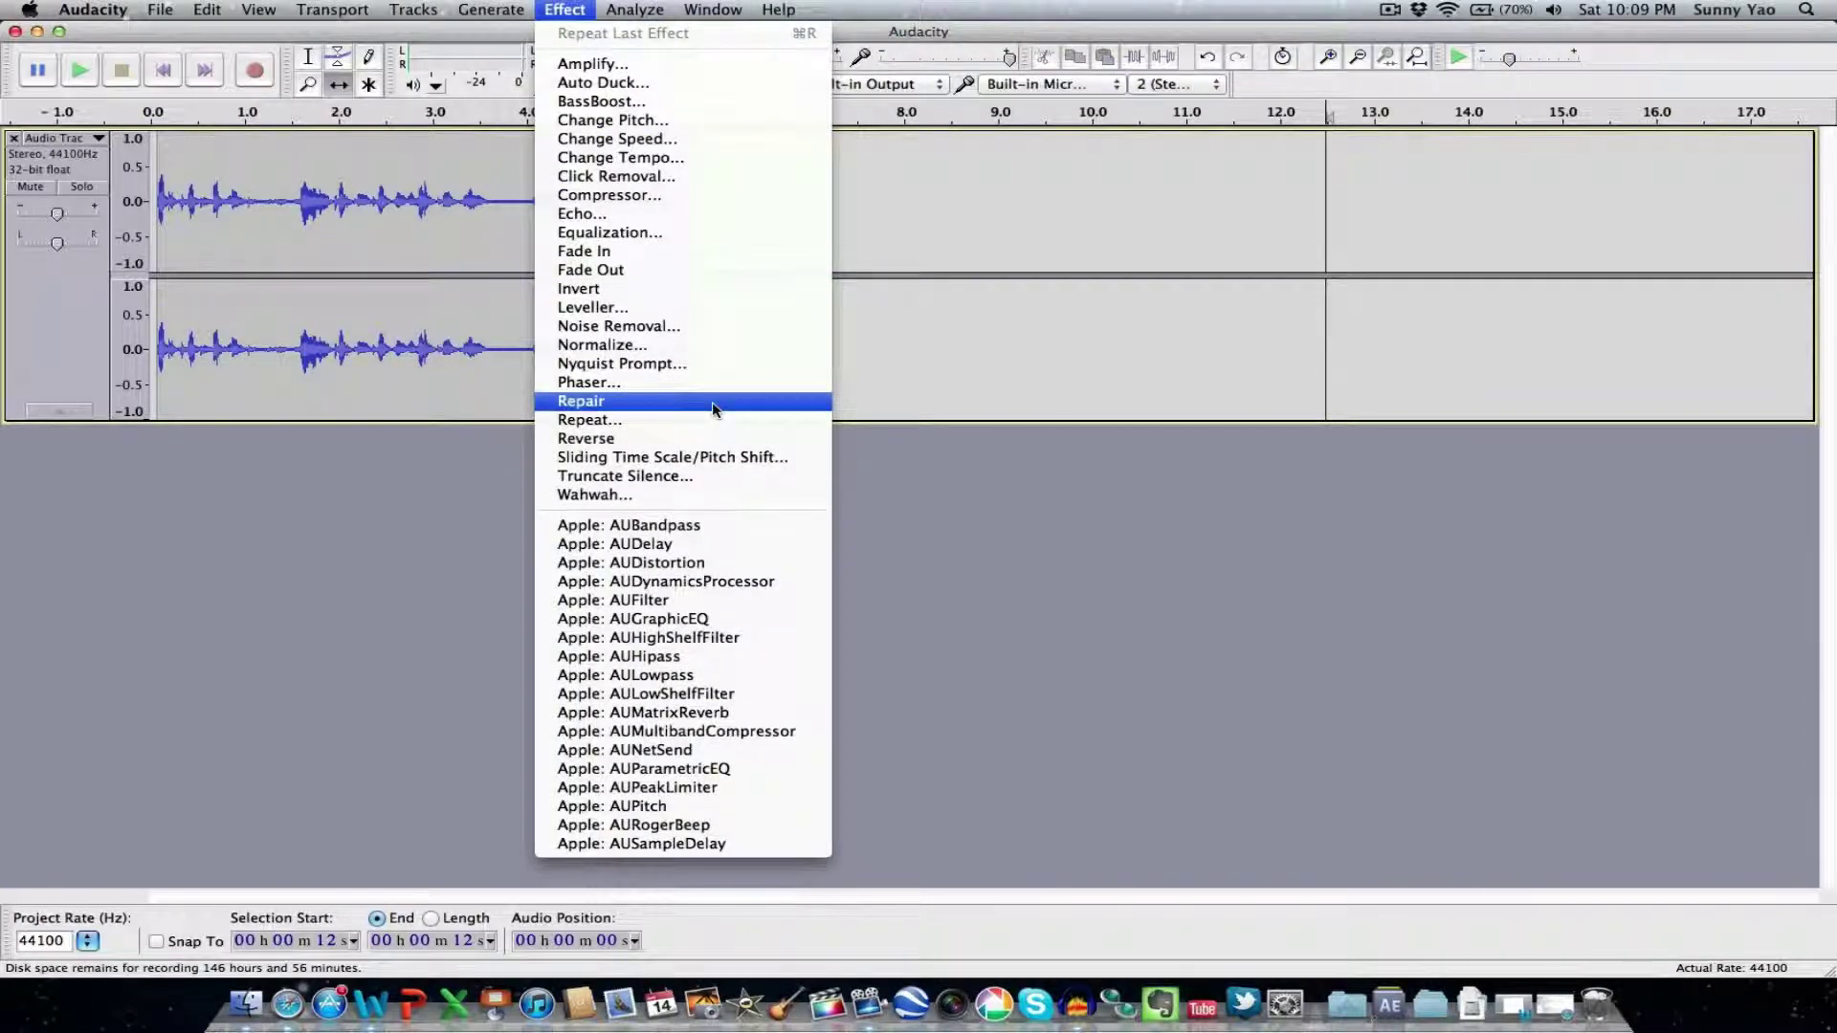
Draw an Equalization curve dropping frequencies below 40 Hz to -30 dB, then cancel without applying
{"action": "left_click", "coordinate": [690, 233]}
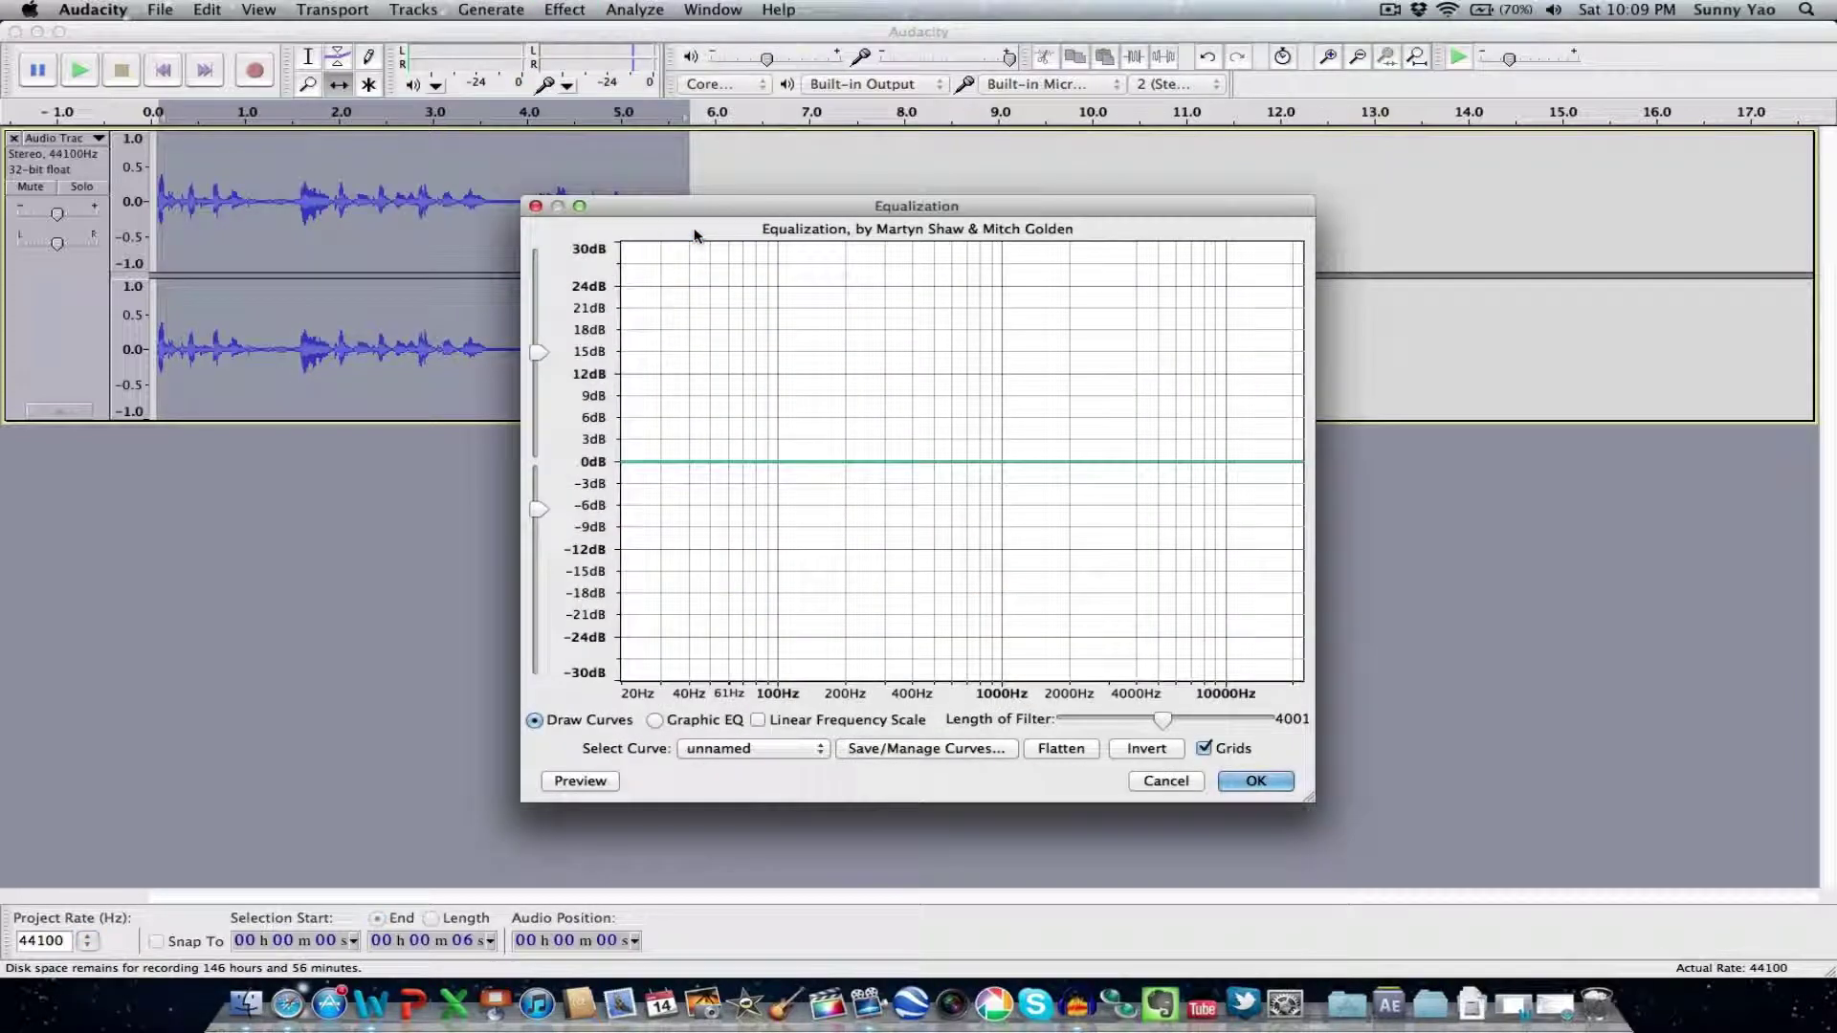
{"action": "left_click_drag", "start_coordinate": [846, 208], "coordinate": [773, 105]}
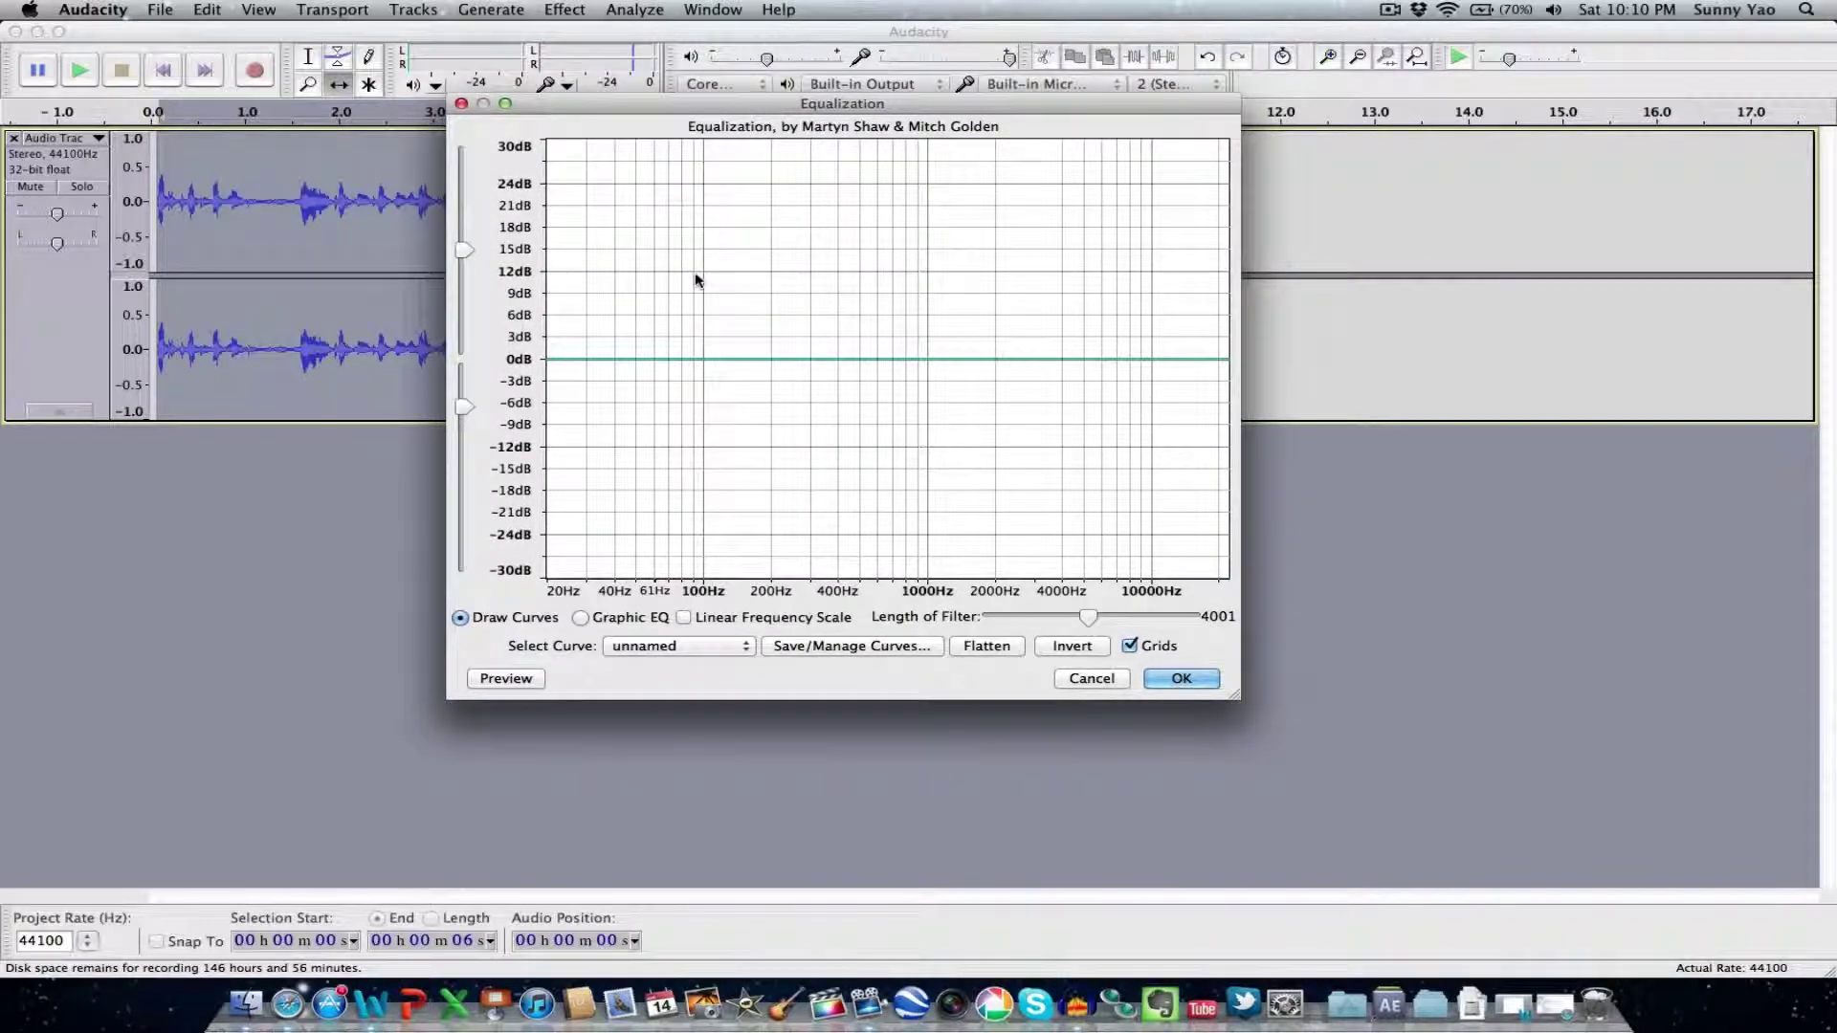
{"action": "left_click_drag", "start_coordinate": [655, 363], "coordinate": [629, 304]}
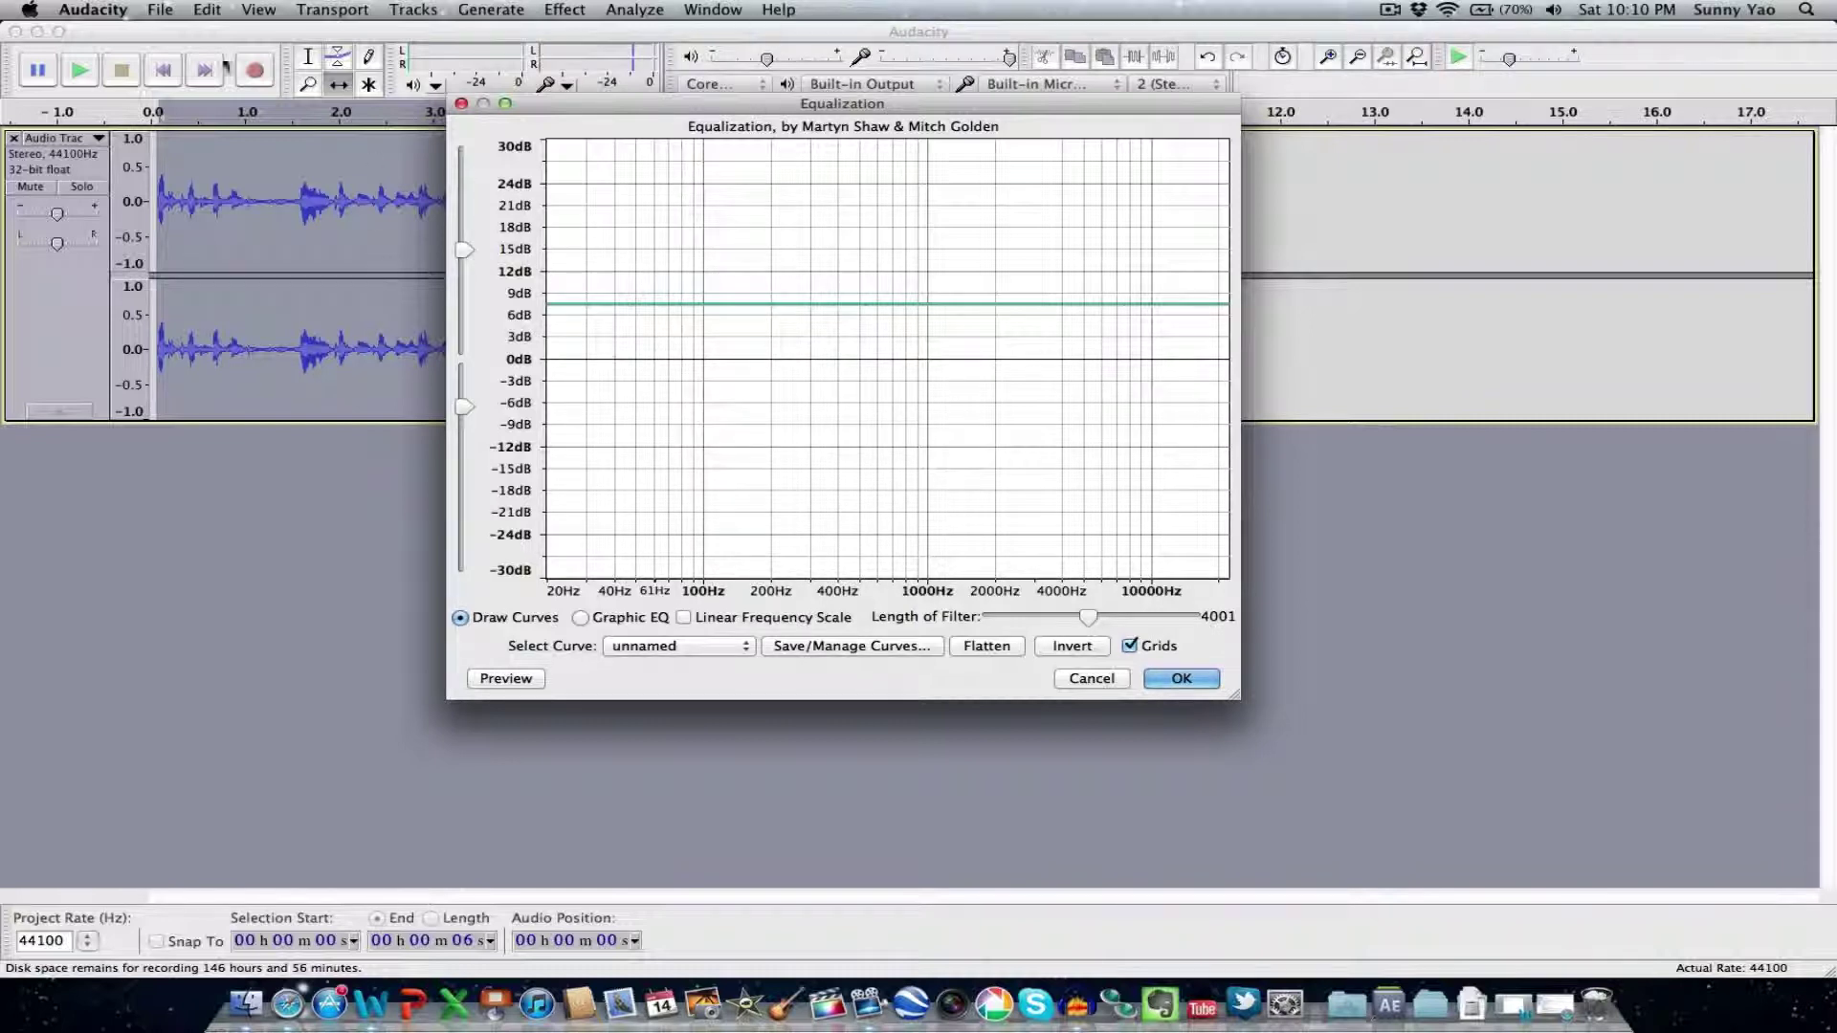
{"action": "left_click_drag", "start_coordinate": [849, 304], "coordinate": [1073, 144]}
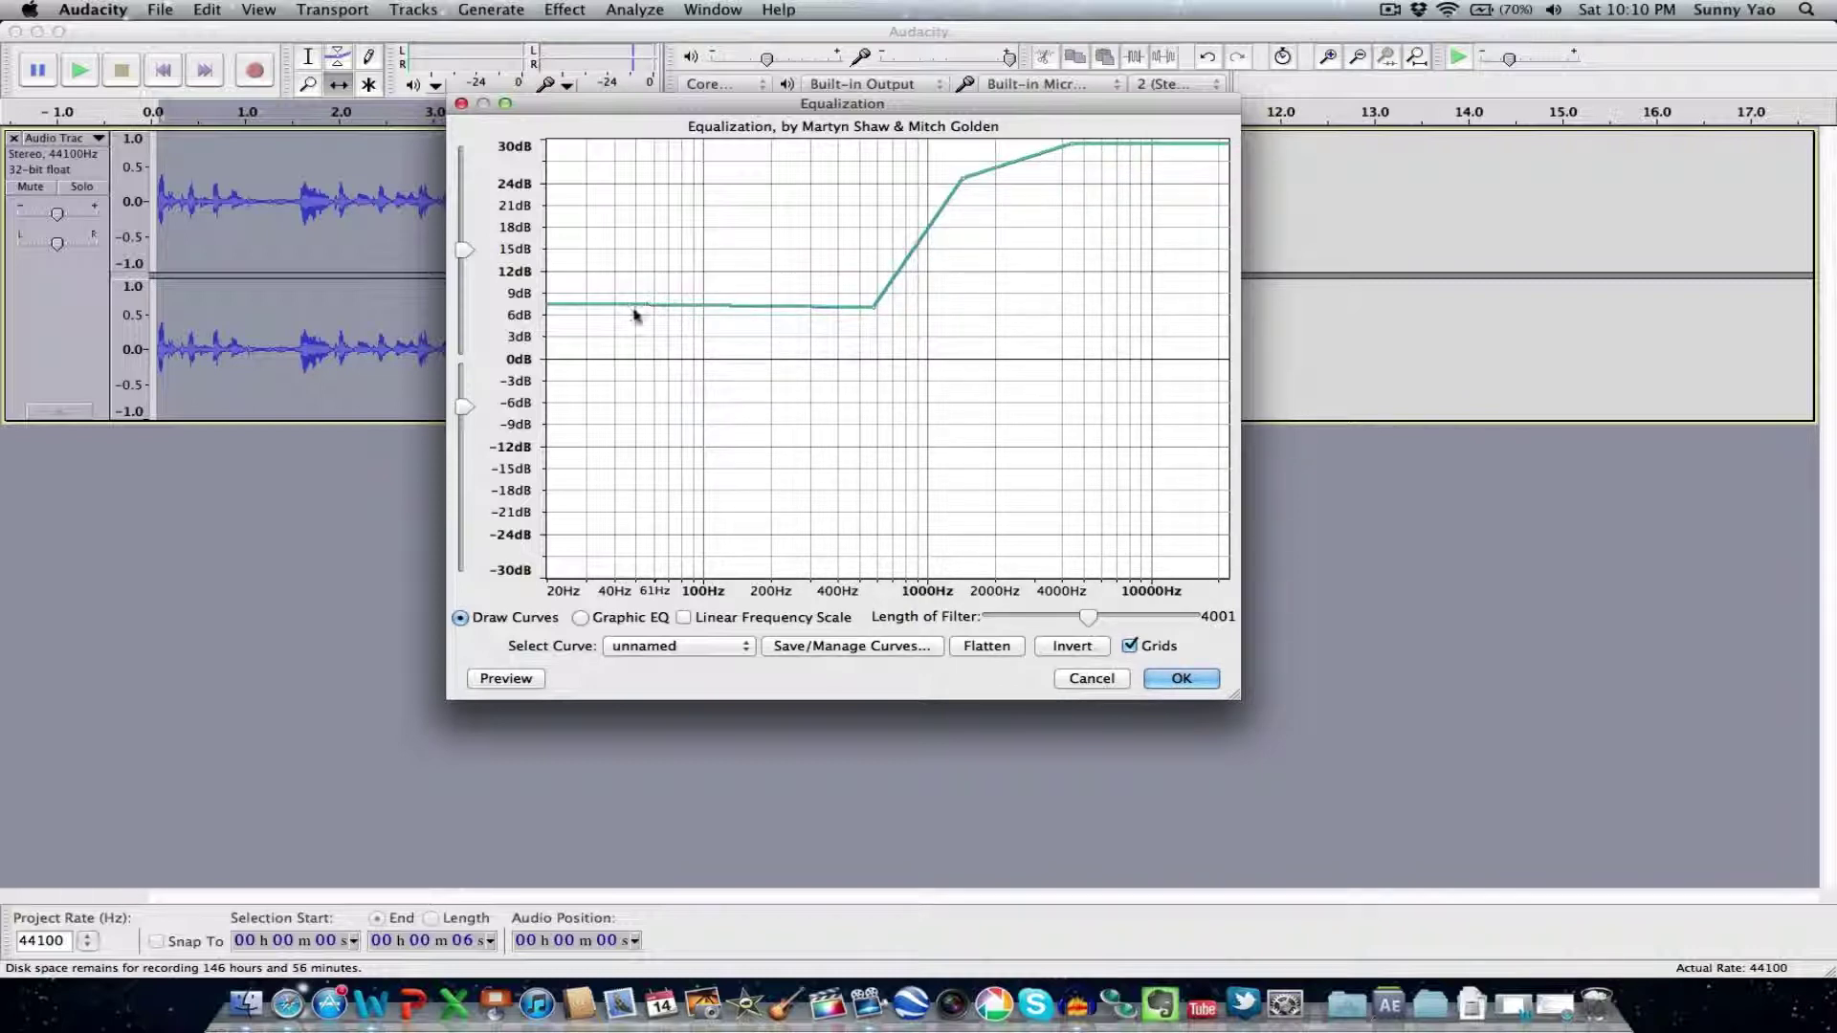
{"action": "left_click", "coordinate": [555, 300]}
{"action": "mouse_move", "coordinate": [559, 385]}
{"action": "left_mouse_down"}
{"action": "mouse_move", "coordinate": [545, 533]}
{"action": "mouse_move", "coordinate": [587, 574]}
{"action": "left_mouse_up"}
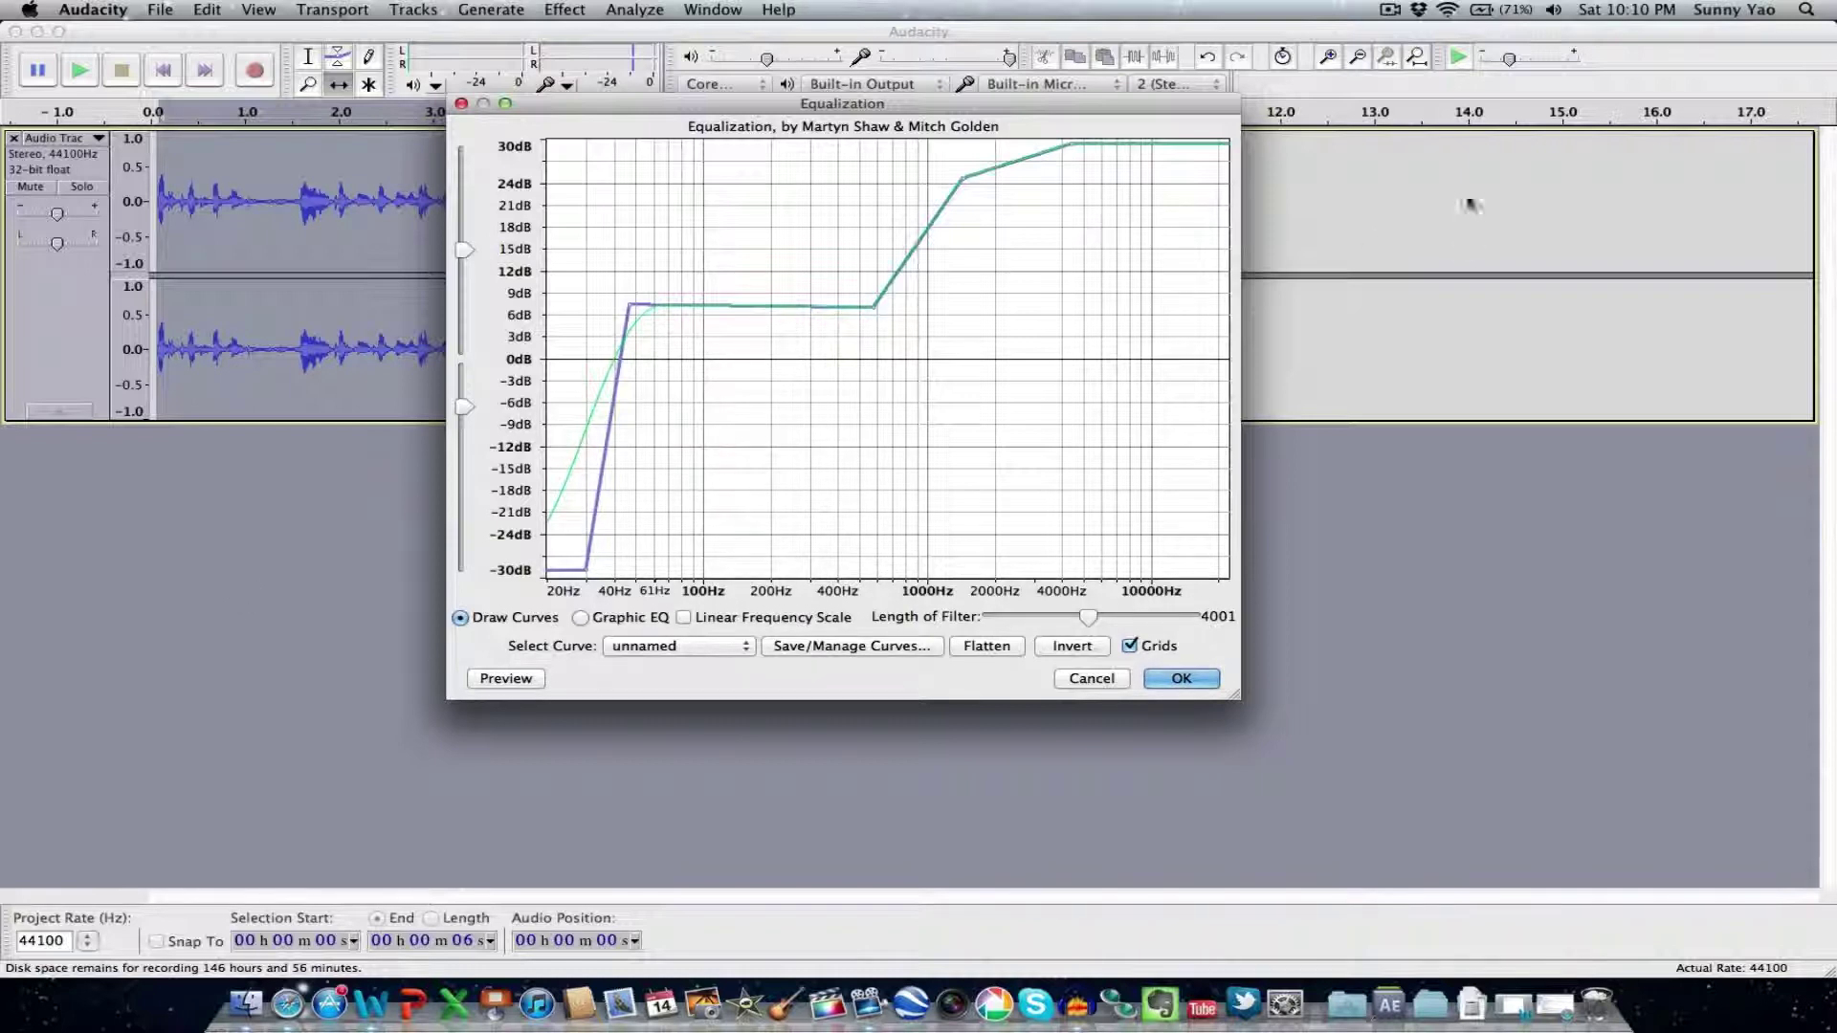
{"action": "left_click", "coordinate": [1091, 678]}
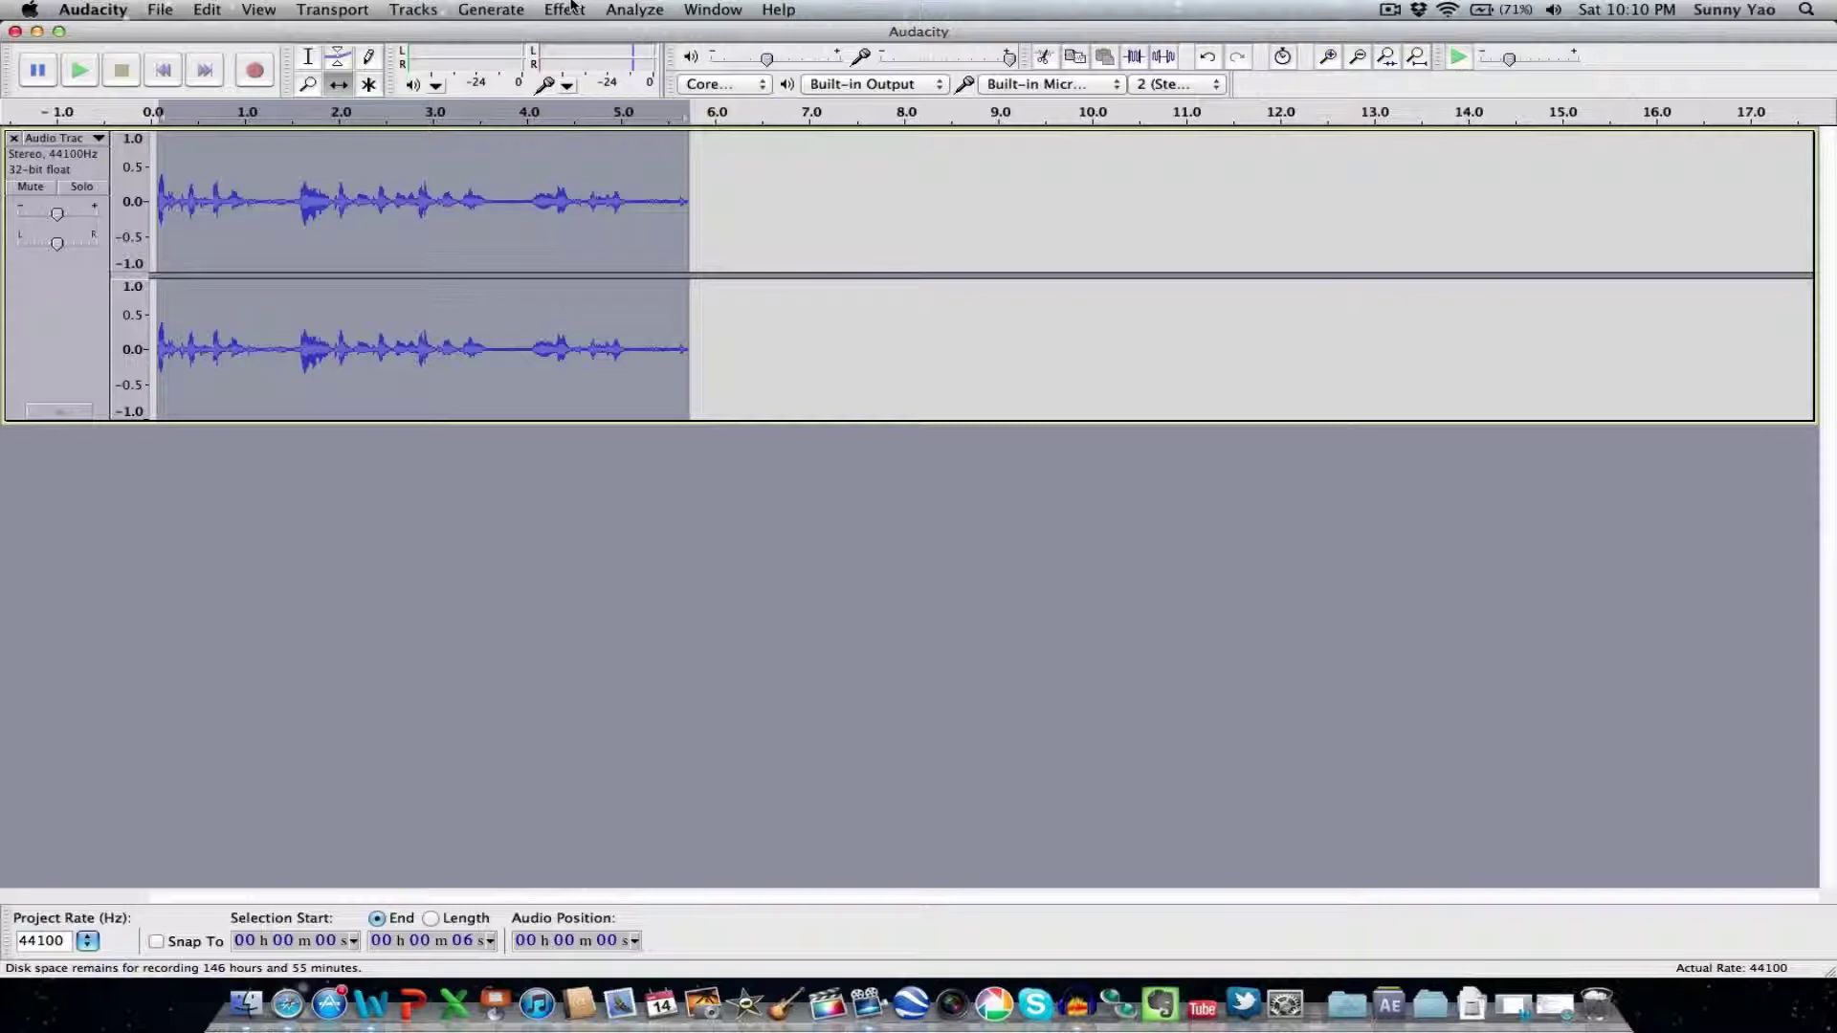
{"action": "left_click", "coordinate": [493, 9]}
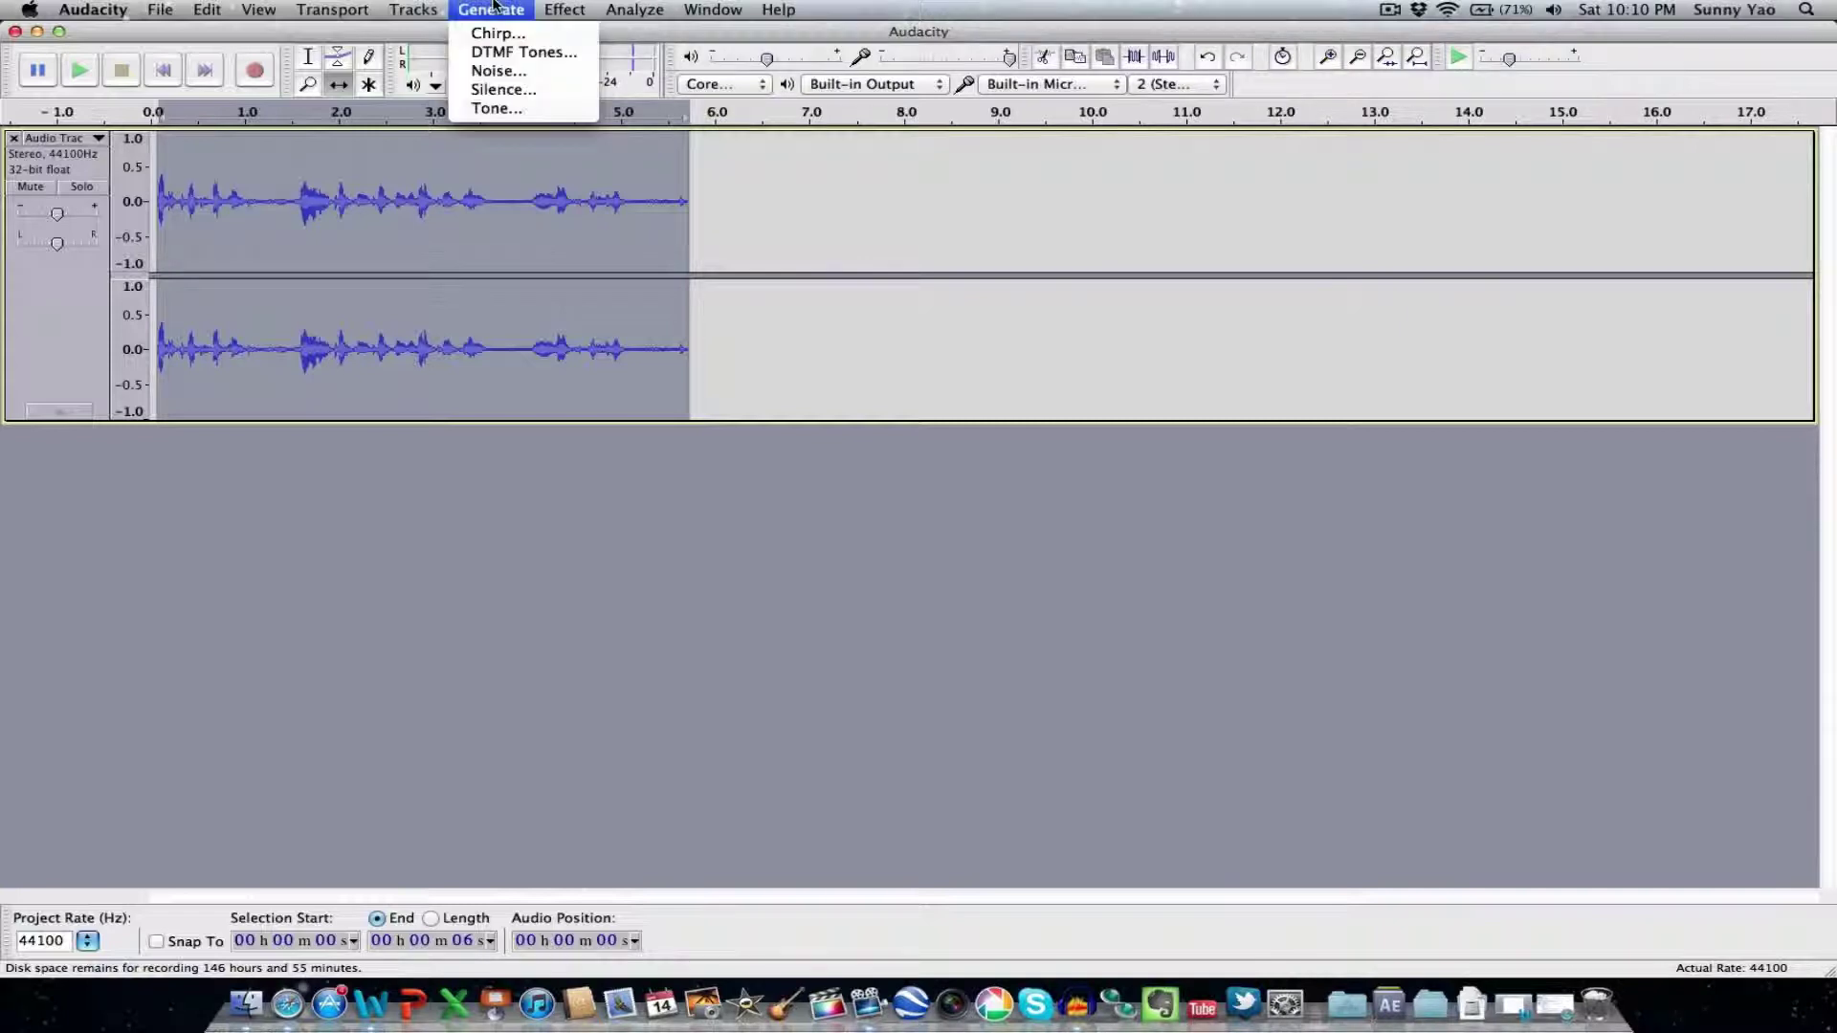
{"action": "left_click", "coordinate": [523, 72]}
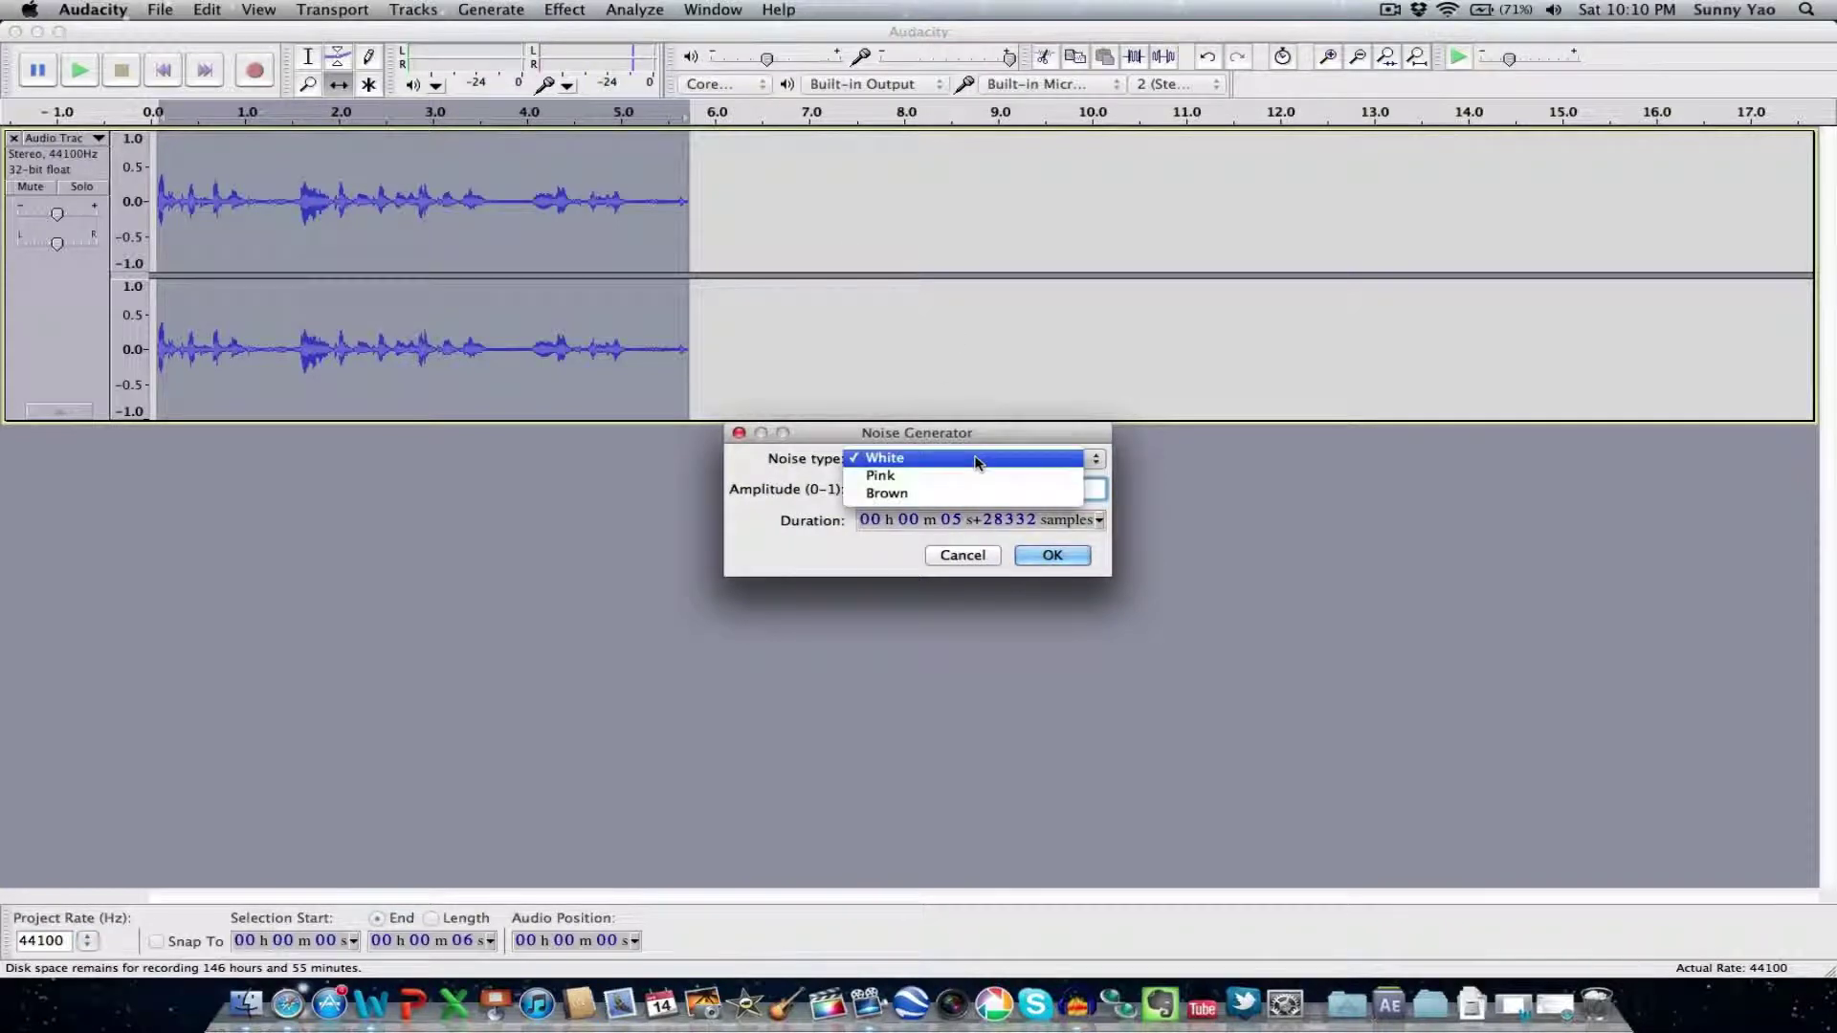
{"action": "left_click", "coordinate": [976, 461]}
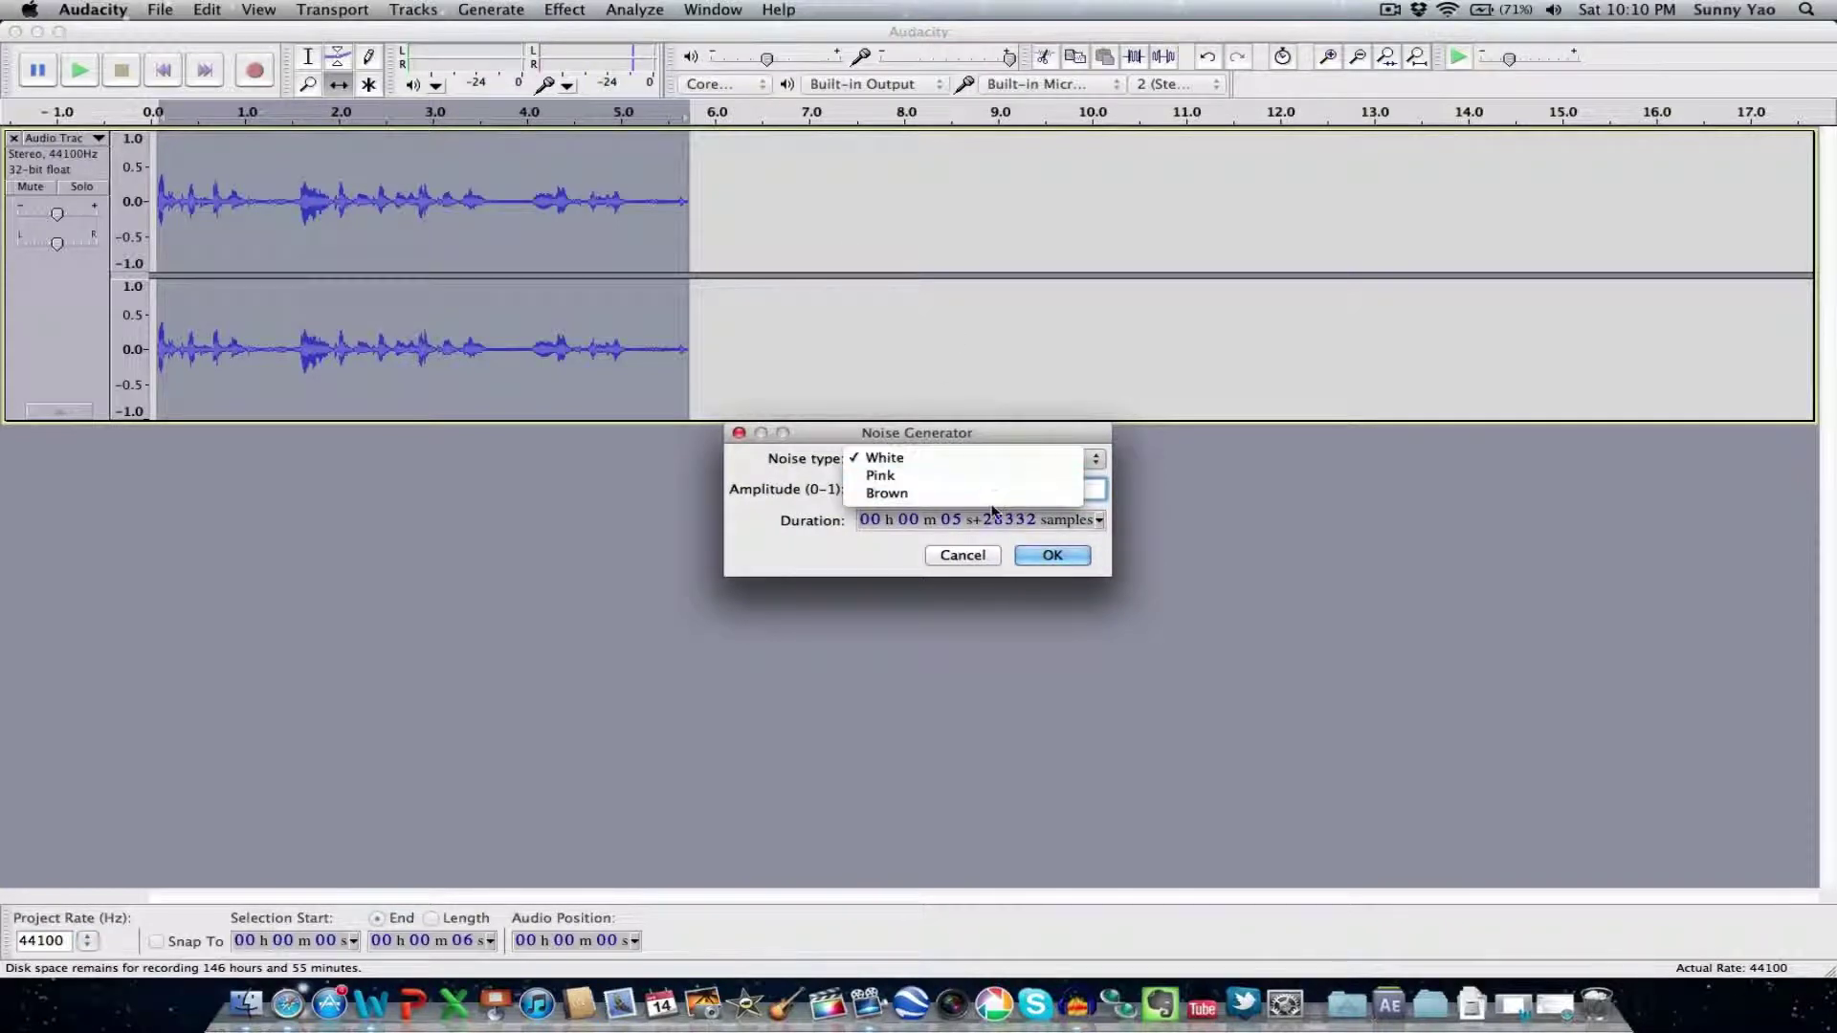
{"action": "left_click", "coordinate": [1003, 462]}
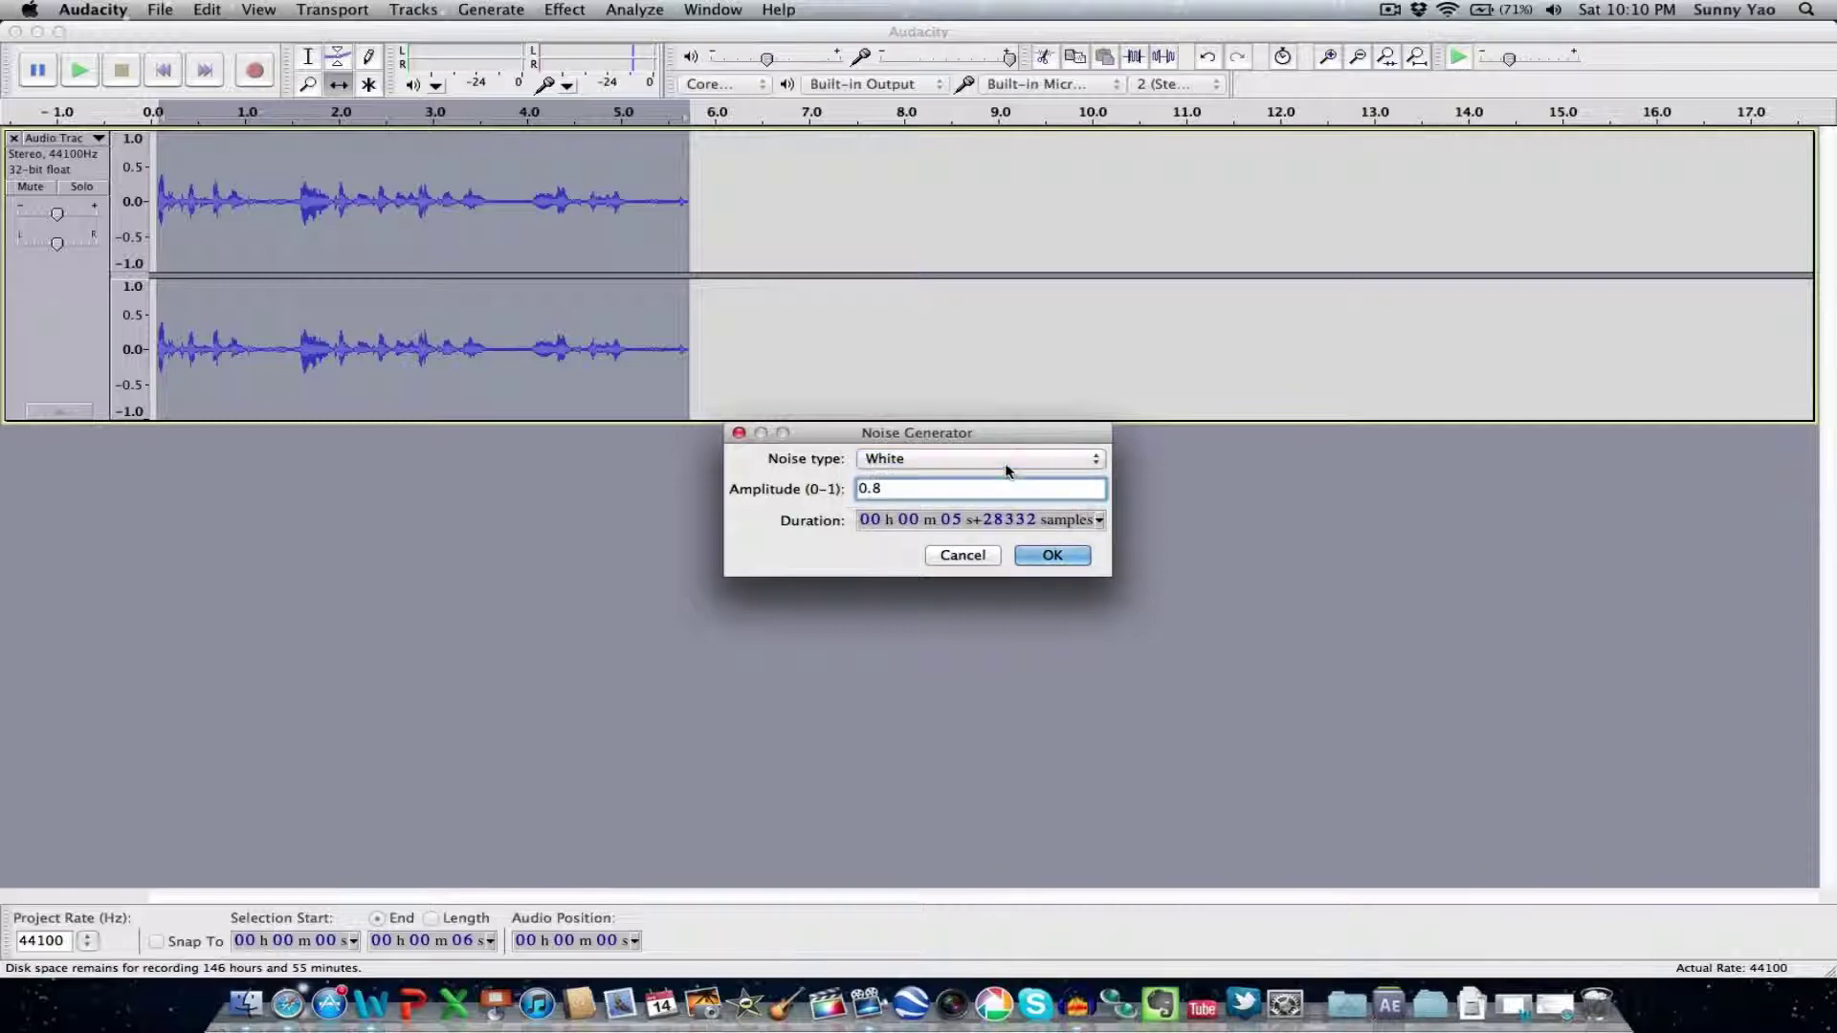
{"action": "left_click", "coordinate": [1016, 555]}
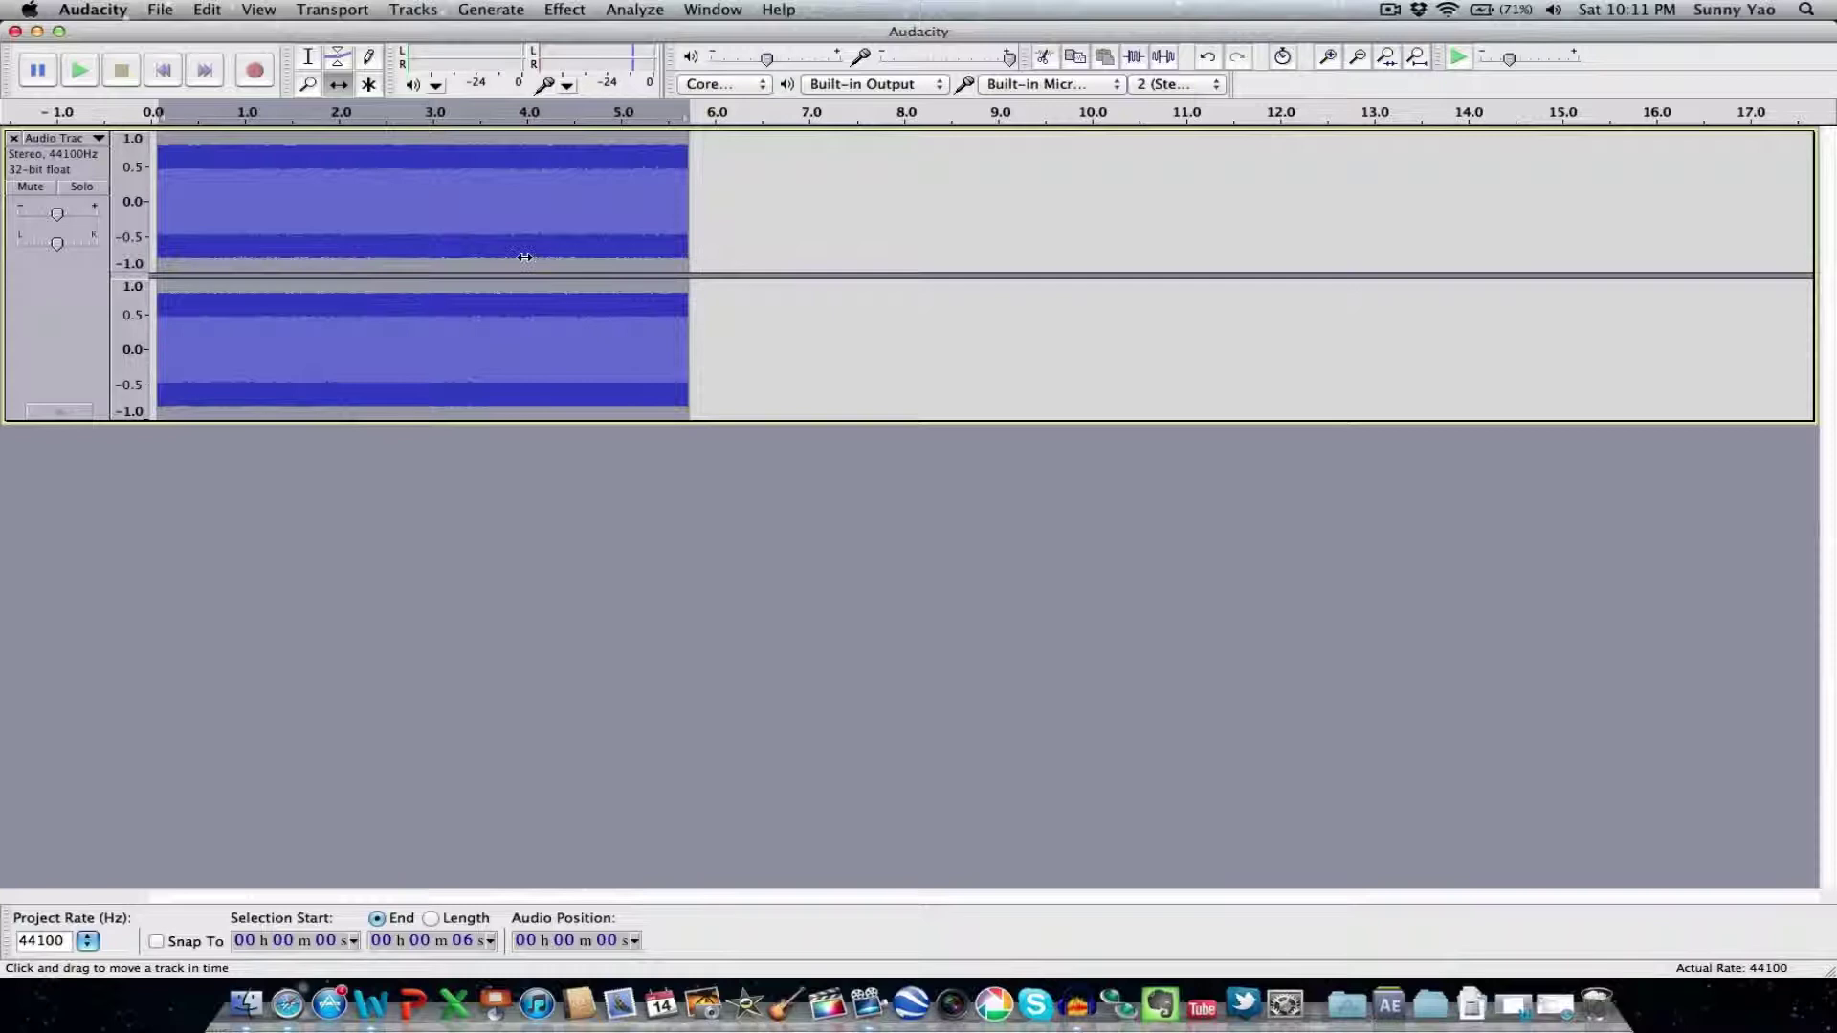
{"action": "mouse_move", "coordinate": [524, 257]}
{"action": "left_mouse_down"}
{"action": "mouse_move", "coordinate": [685, 253]}
{"action": "mouse_move", "coordinate": [544, 253]}
{"action": "left_mouse_up"}
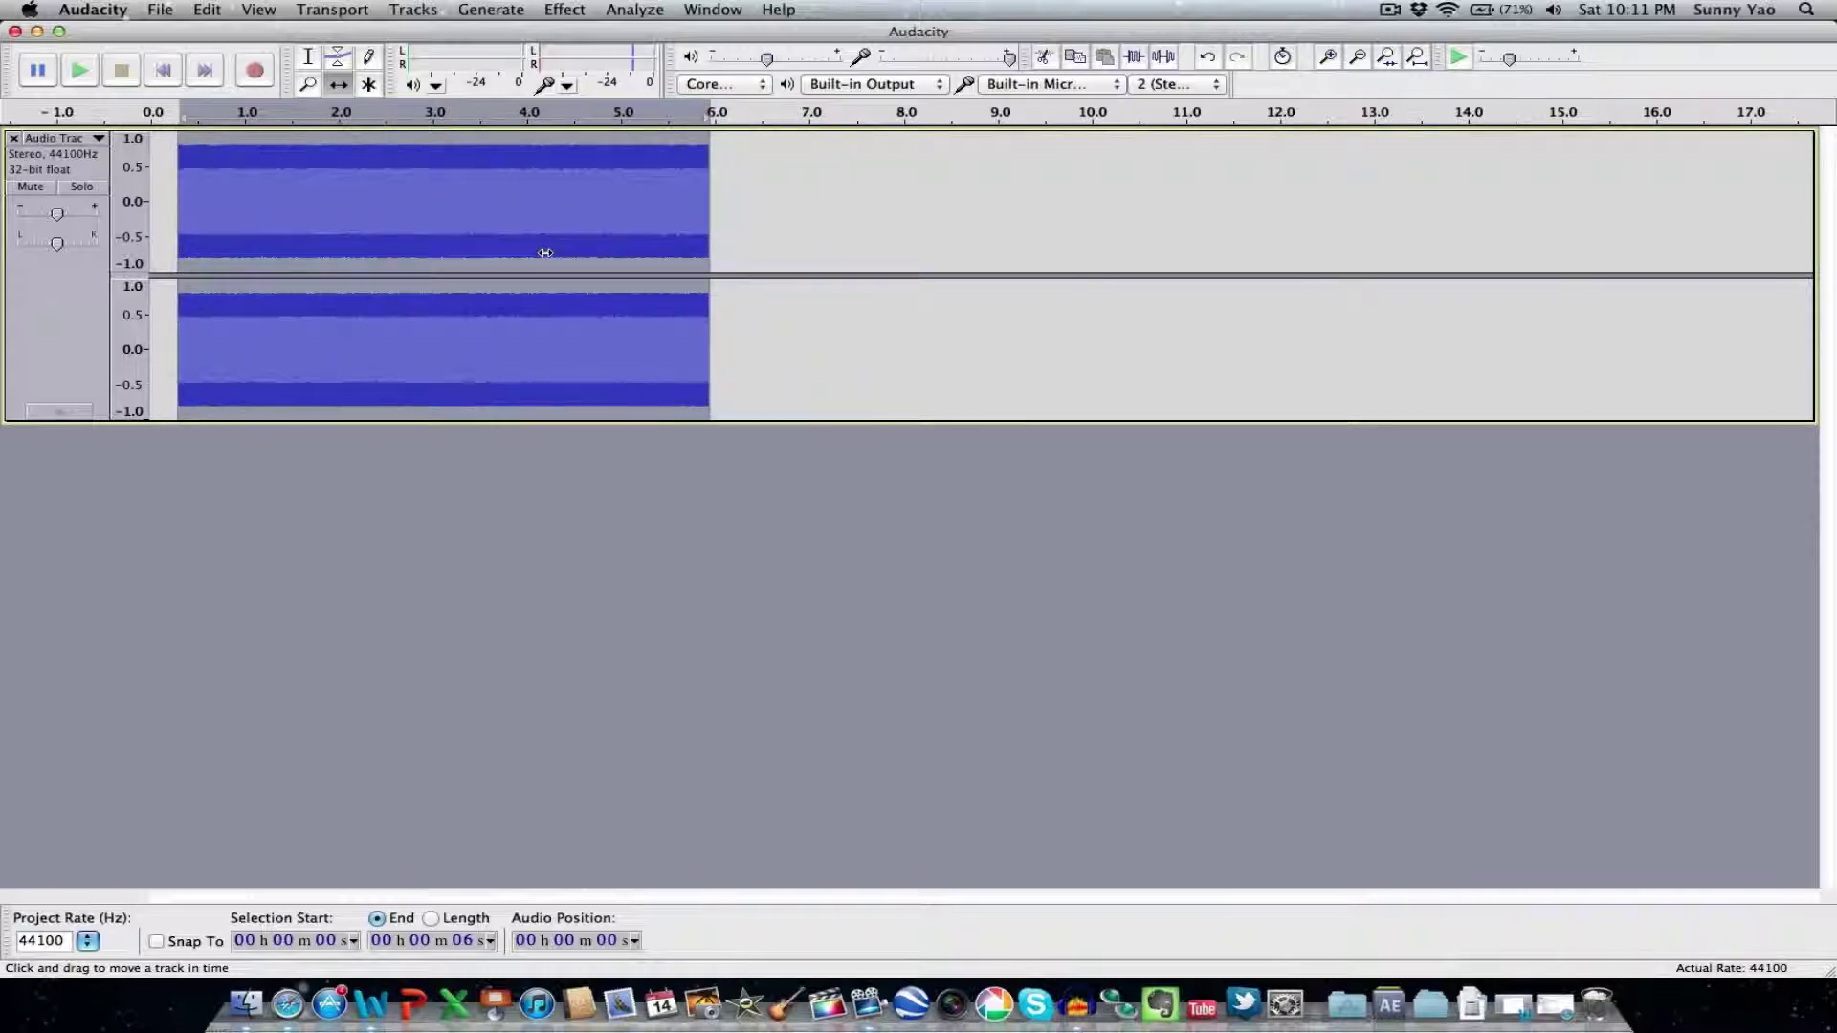
{"action": "key", "text": "super+z"}
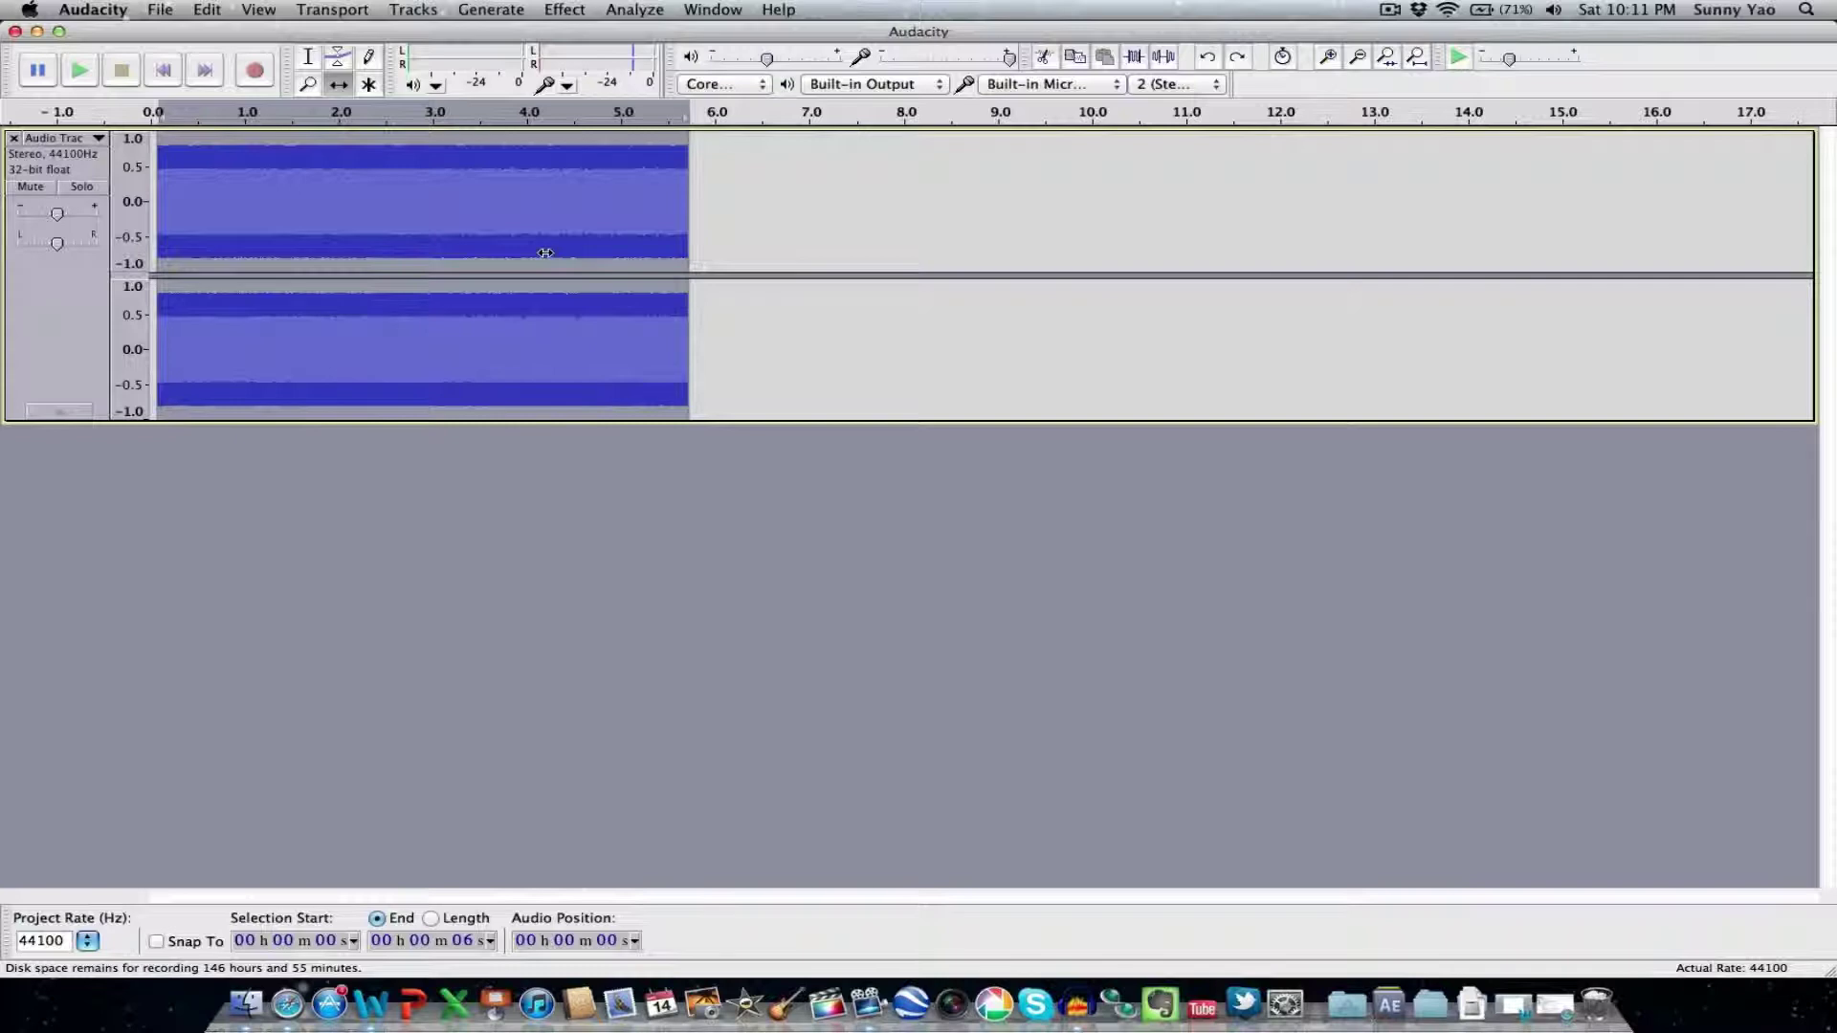
{"action": "key", "text": "super+z"}
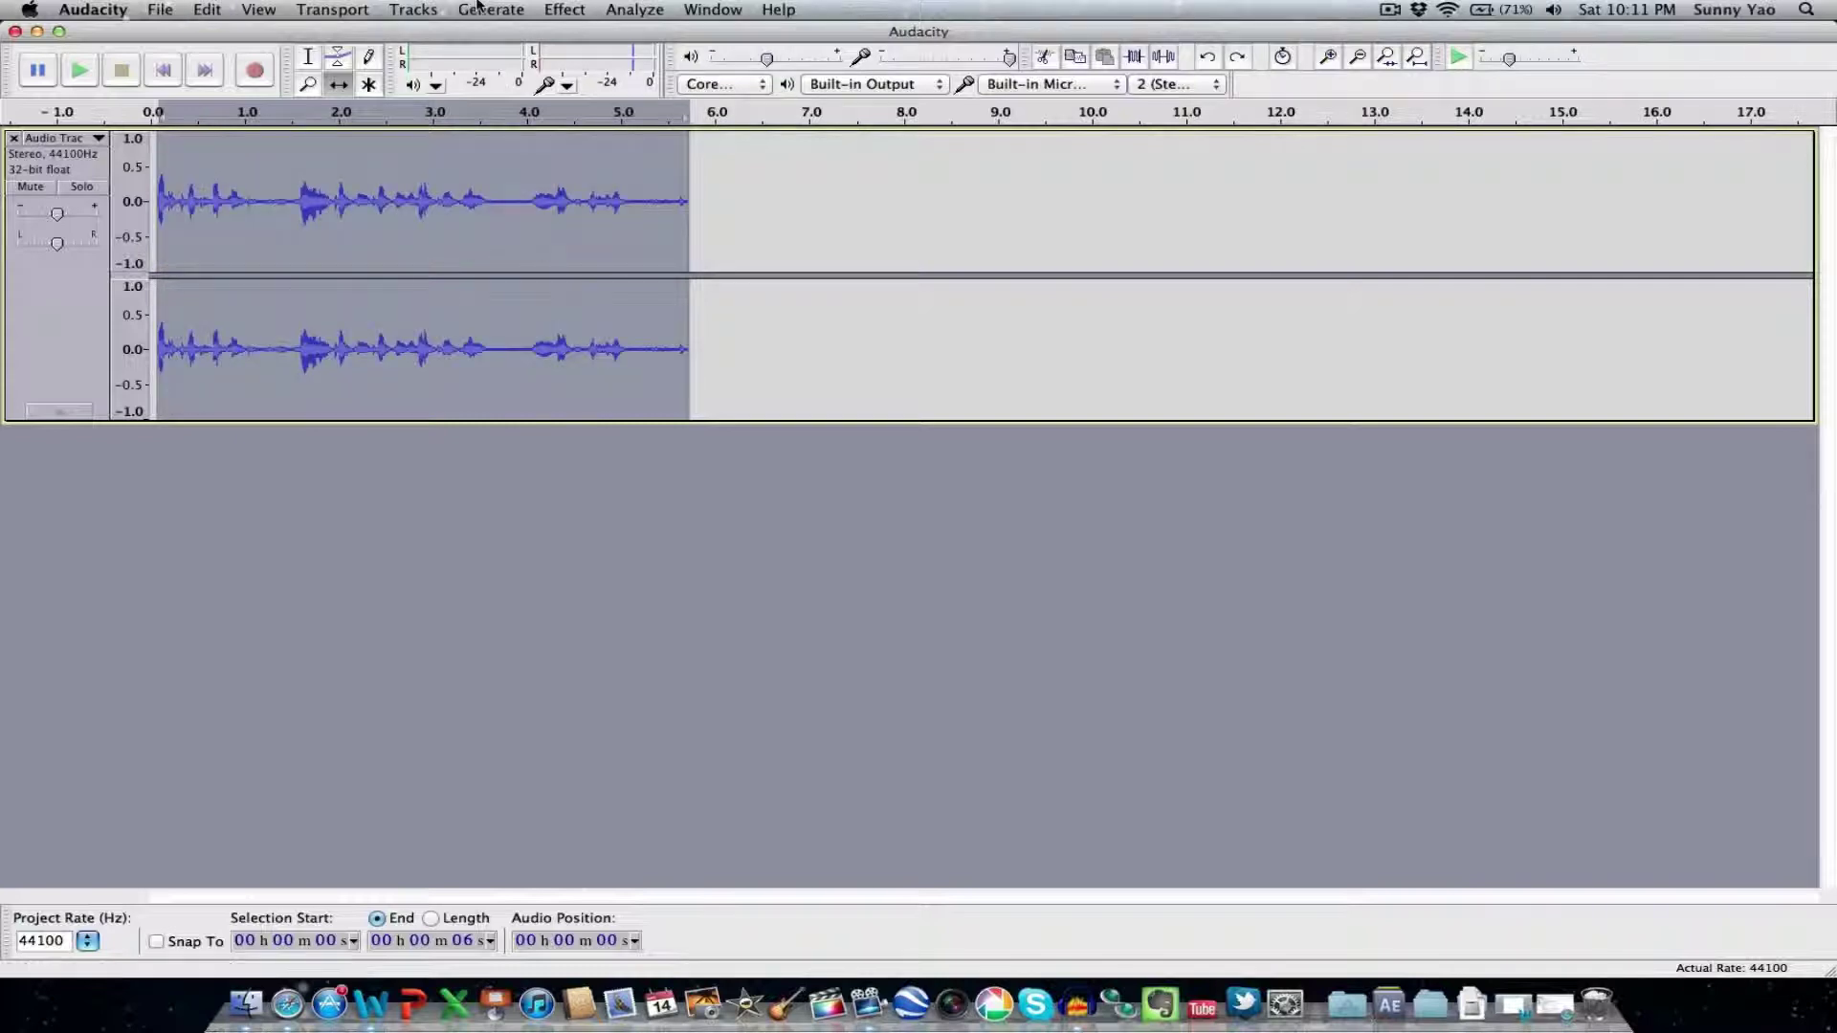
Browse the menus, then drag the clip left so it starts at 0.0
{"action": "left_click", "coordinate": [412, 10]}
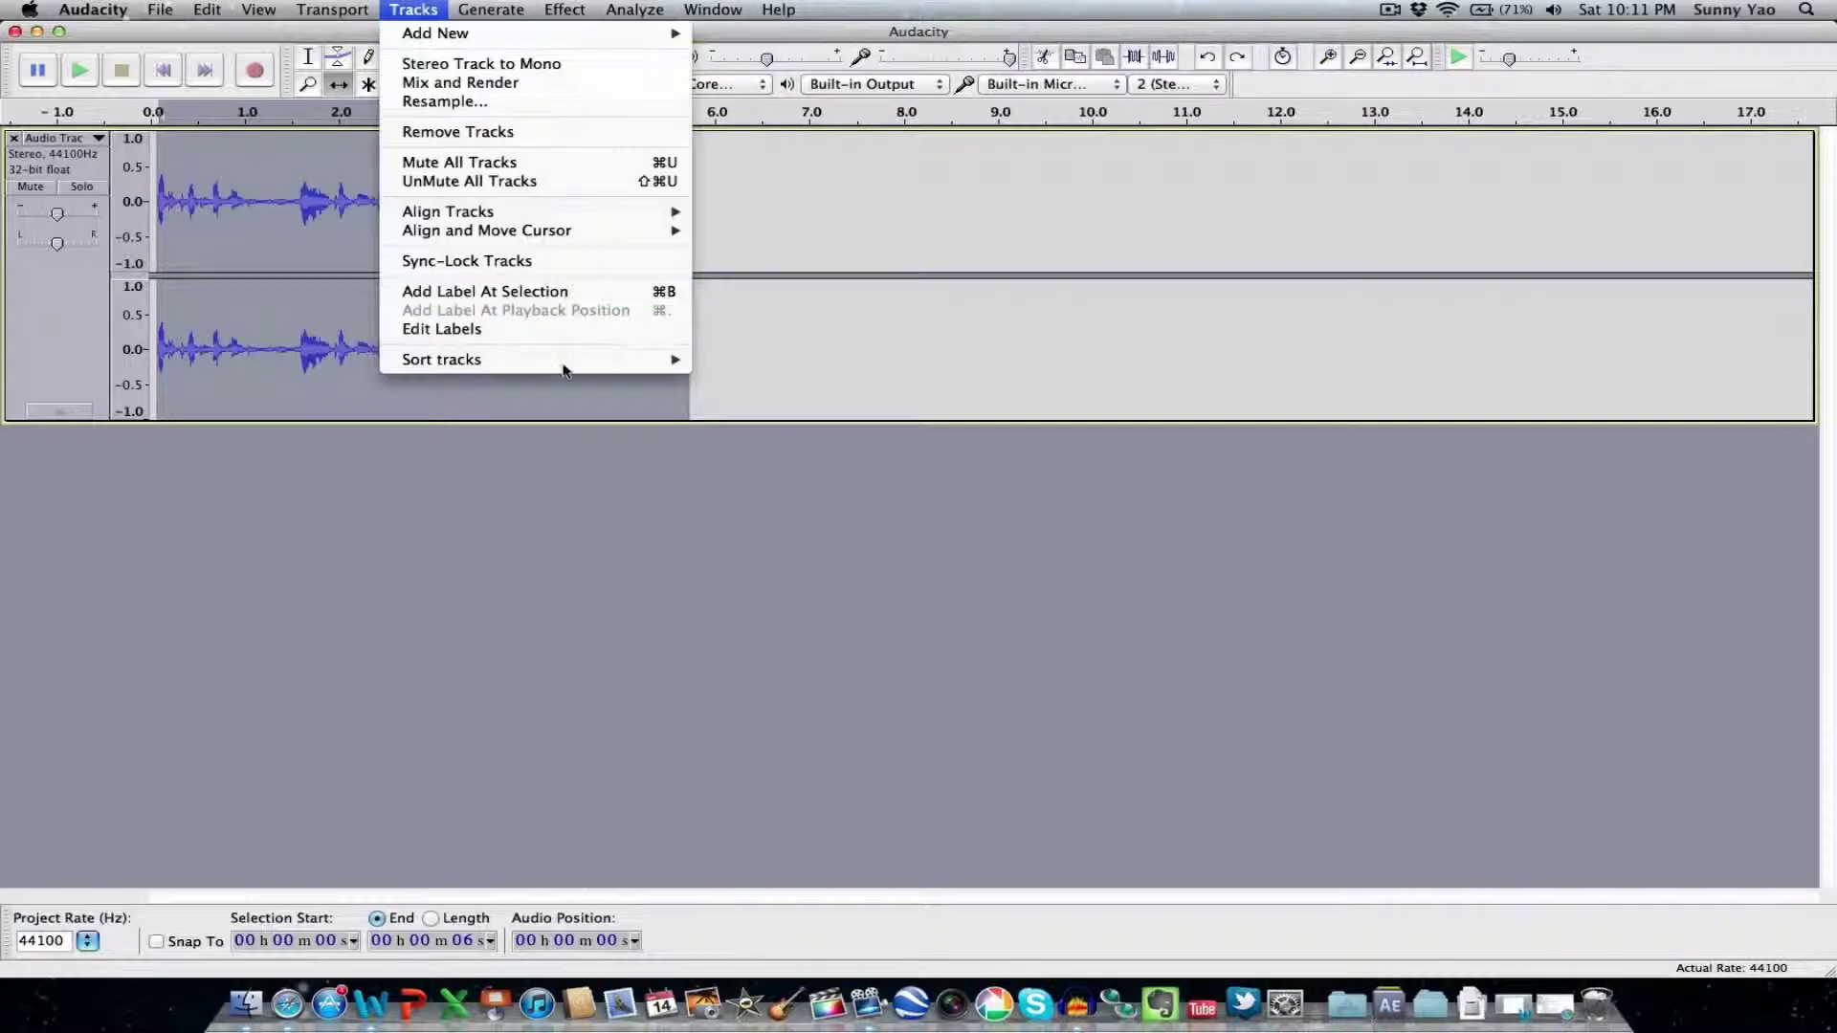
{"action": "mouse_move", "coordinate": [541, 10]}
{"action": "mouse_move", "coordinate": [368, 9]}
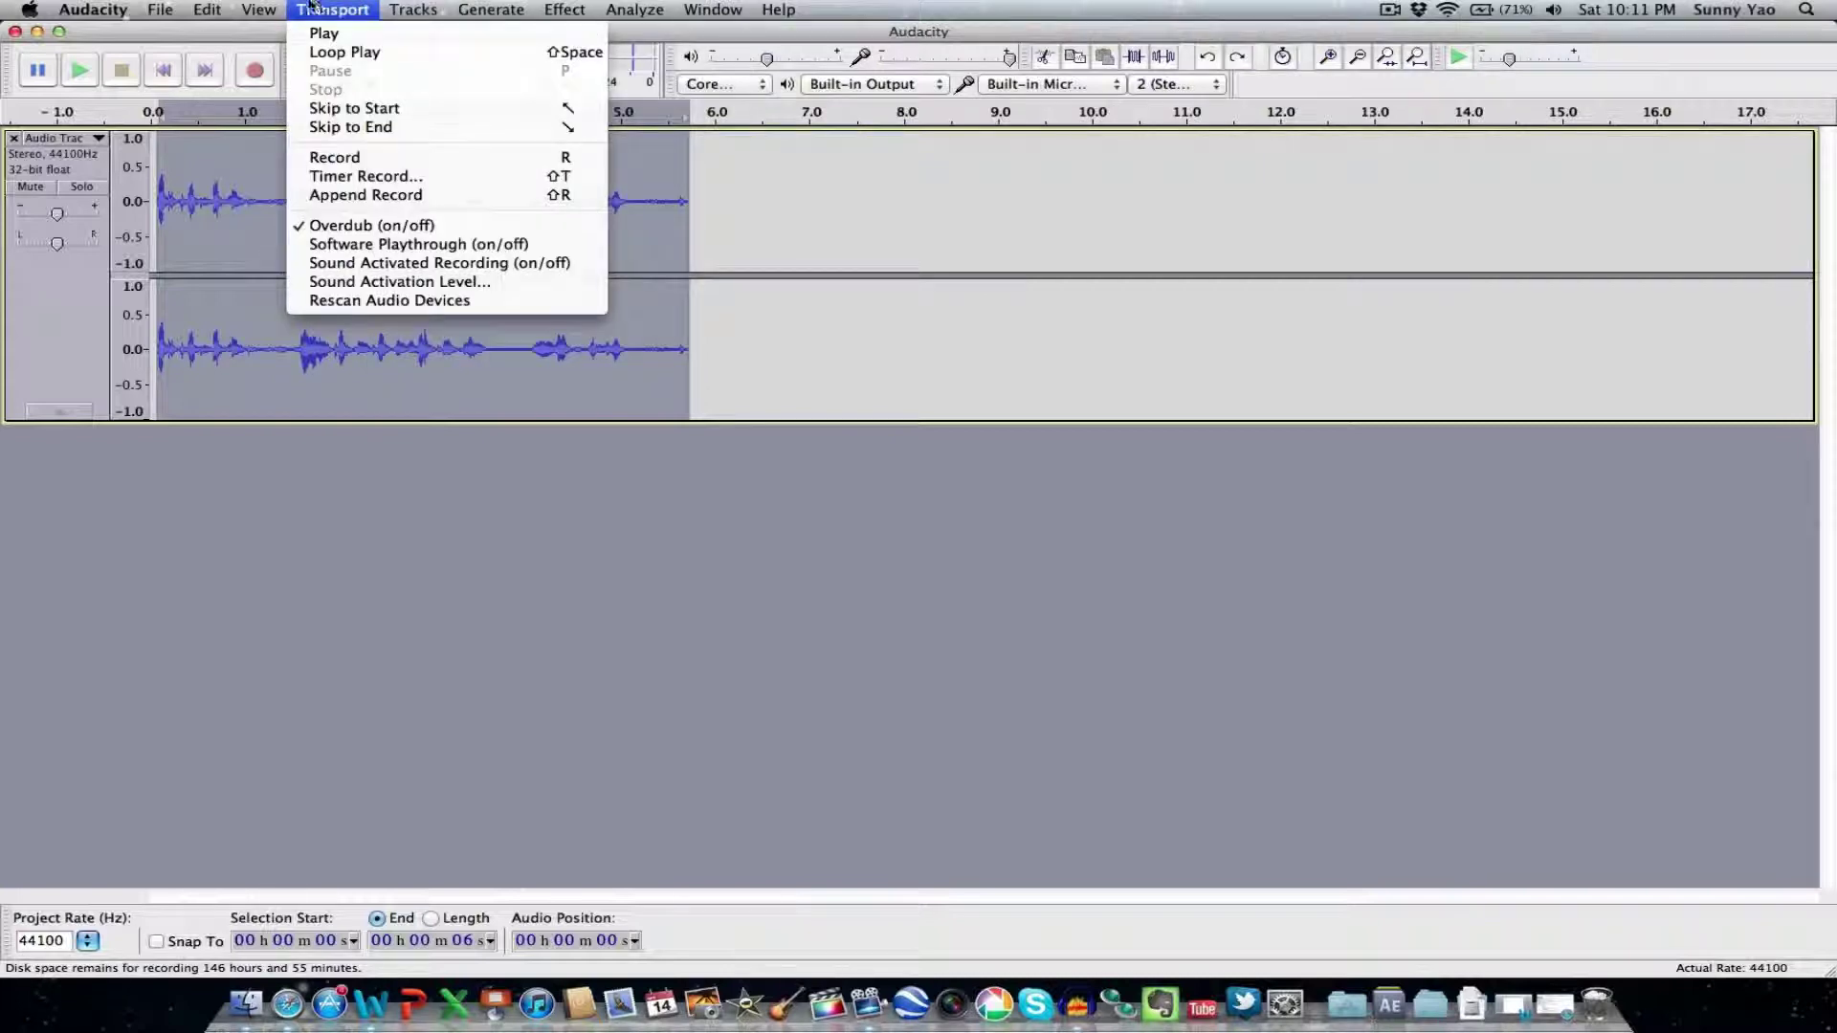
{"action": "mouse_move", "coordinate": [258, 10]}
{"action": "left_click", "coordinate": [536, 370]}
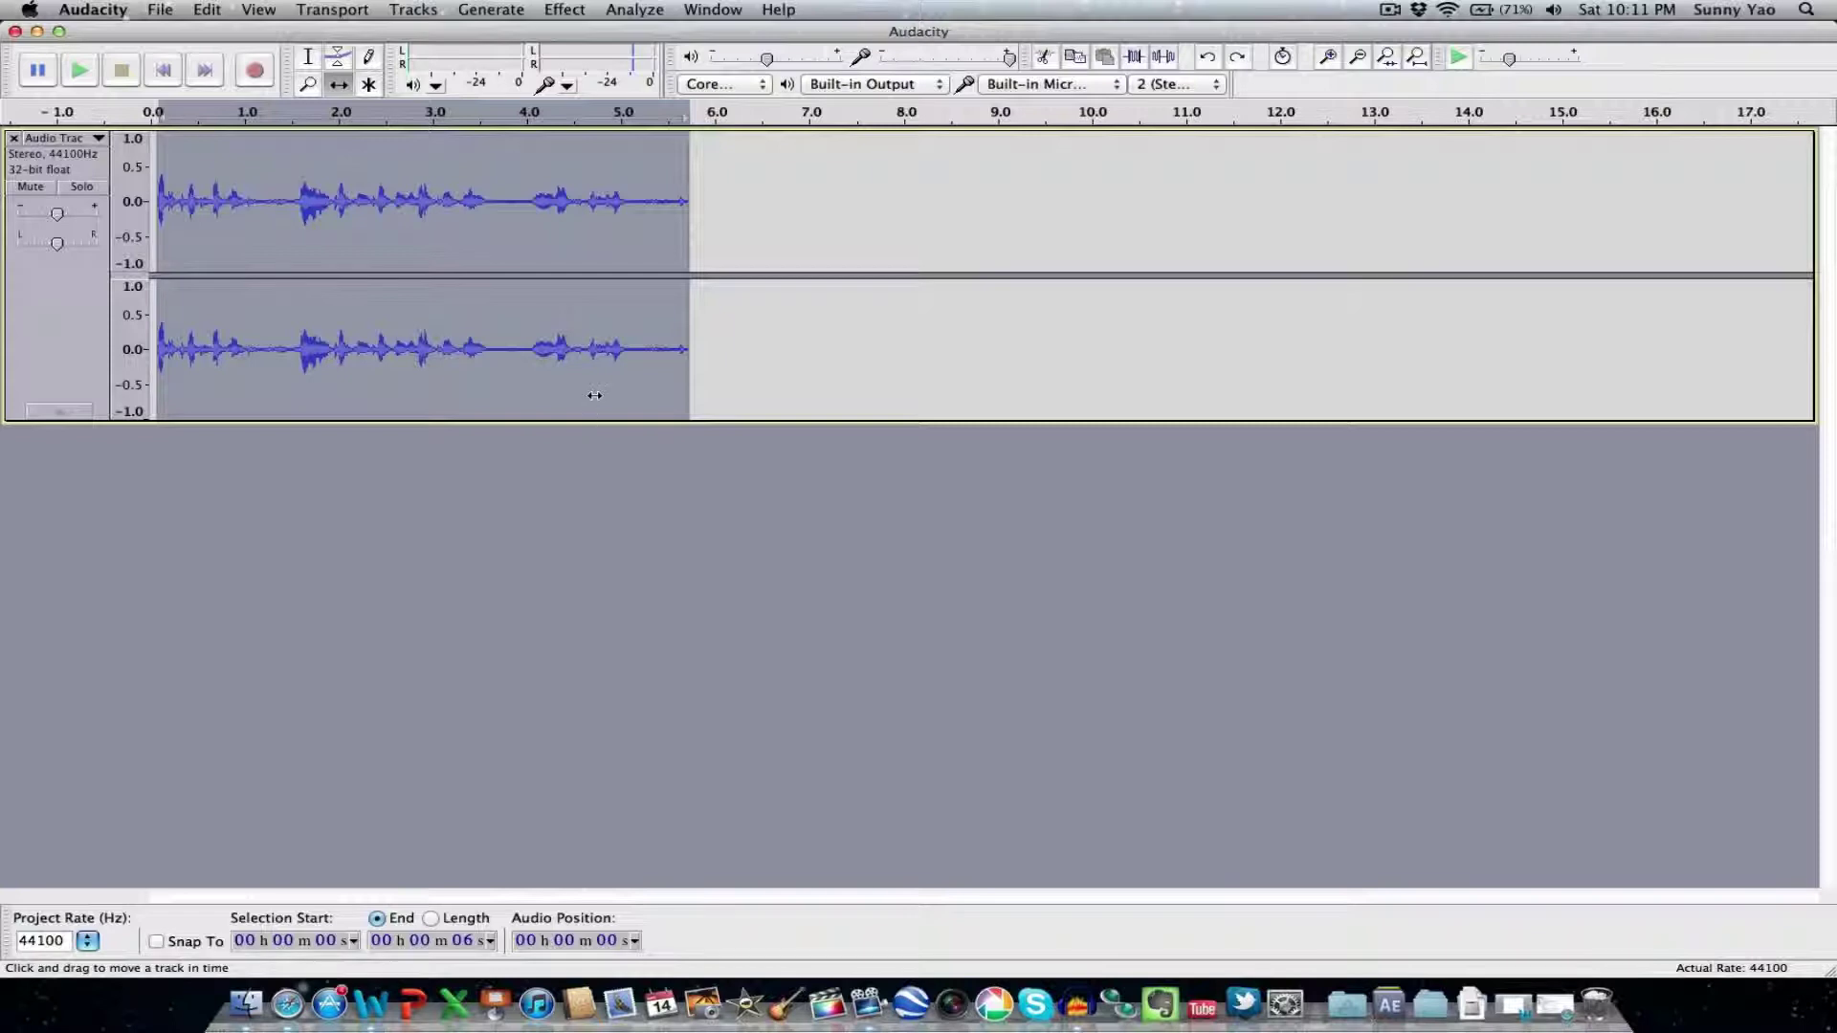
{"action": "left_click_drag", "start_coordinate": [594, 395], "coordinate": [590, 395]}
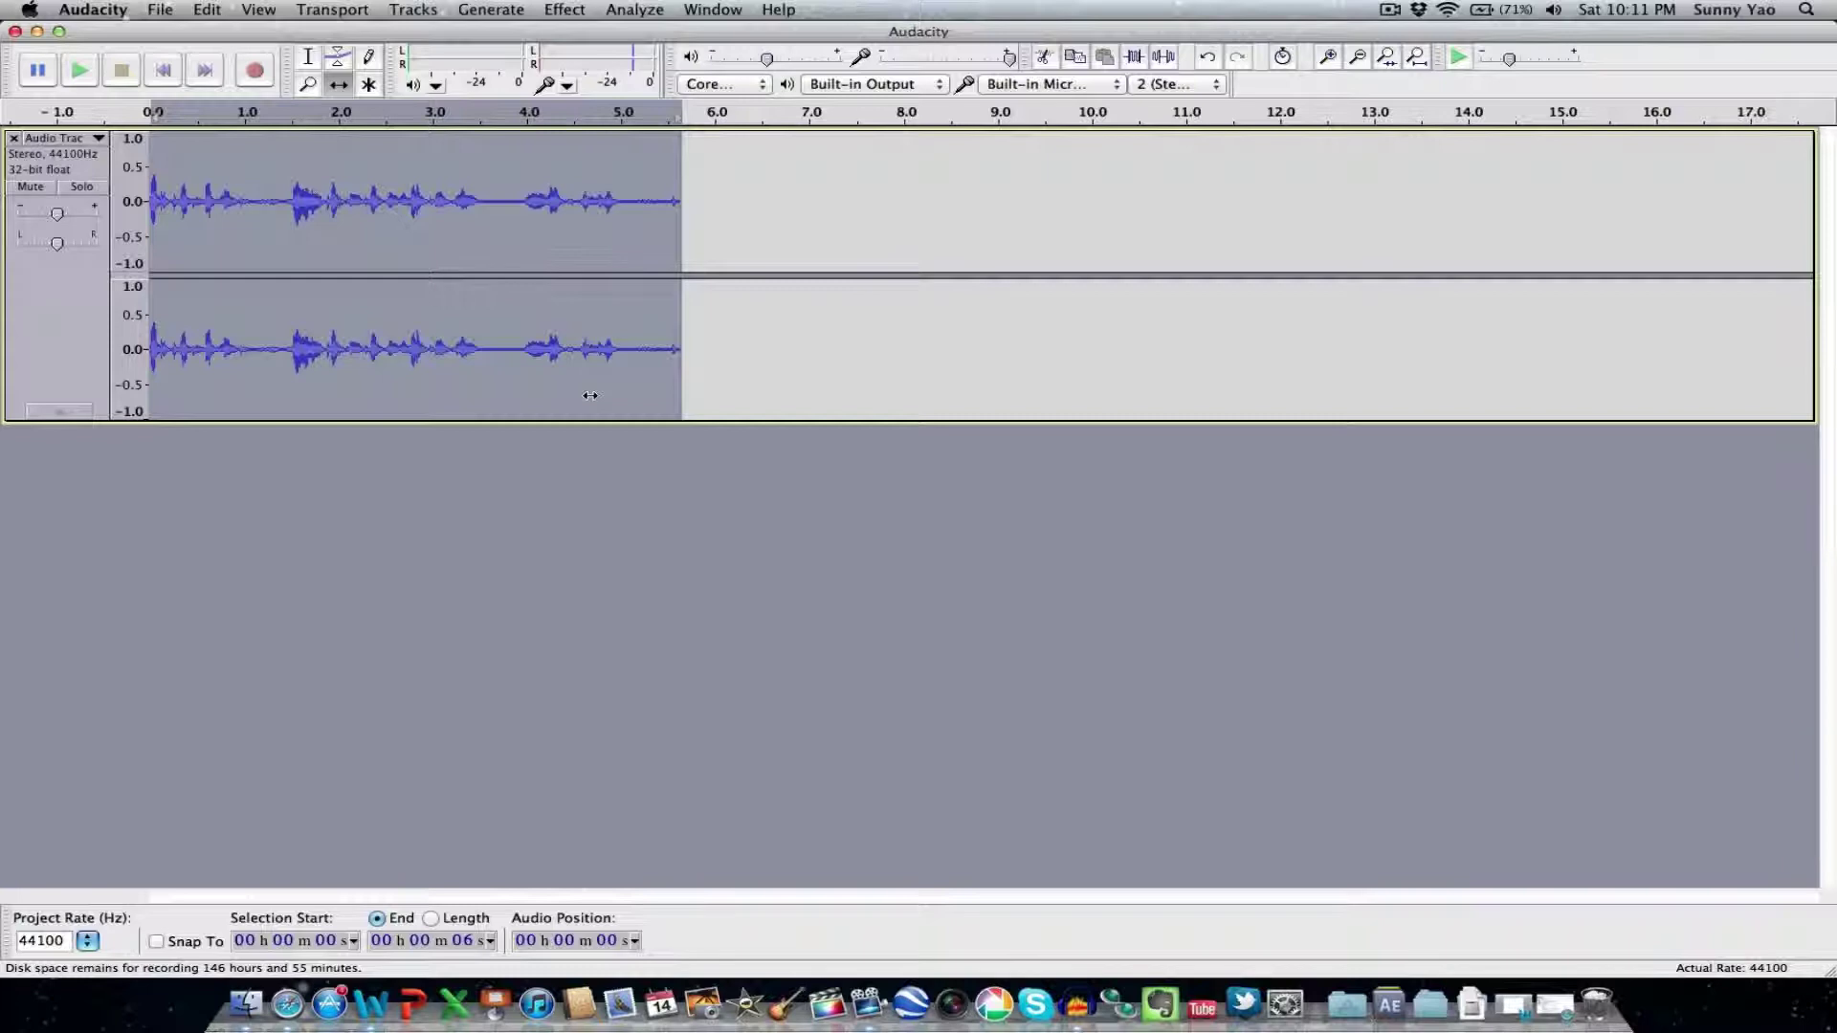
Choose the Normalize effect from the Effect menu
{"action": "left_click", "coordinate": [564, 10]}
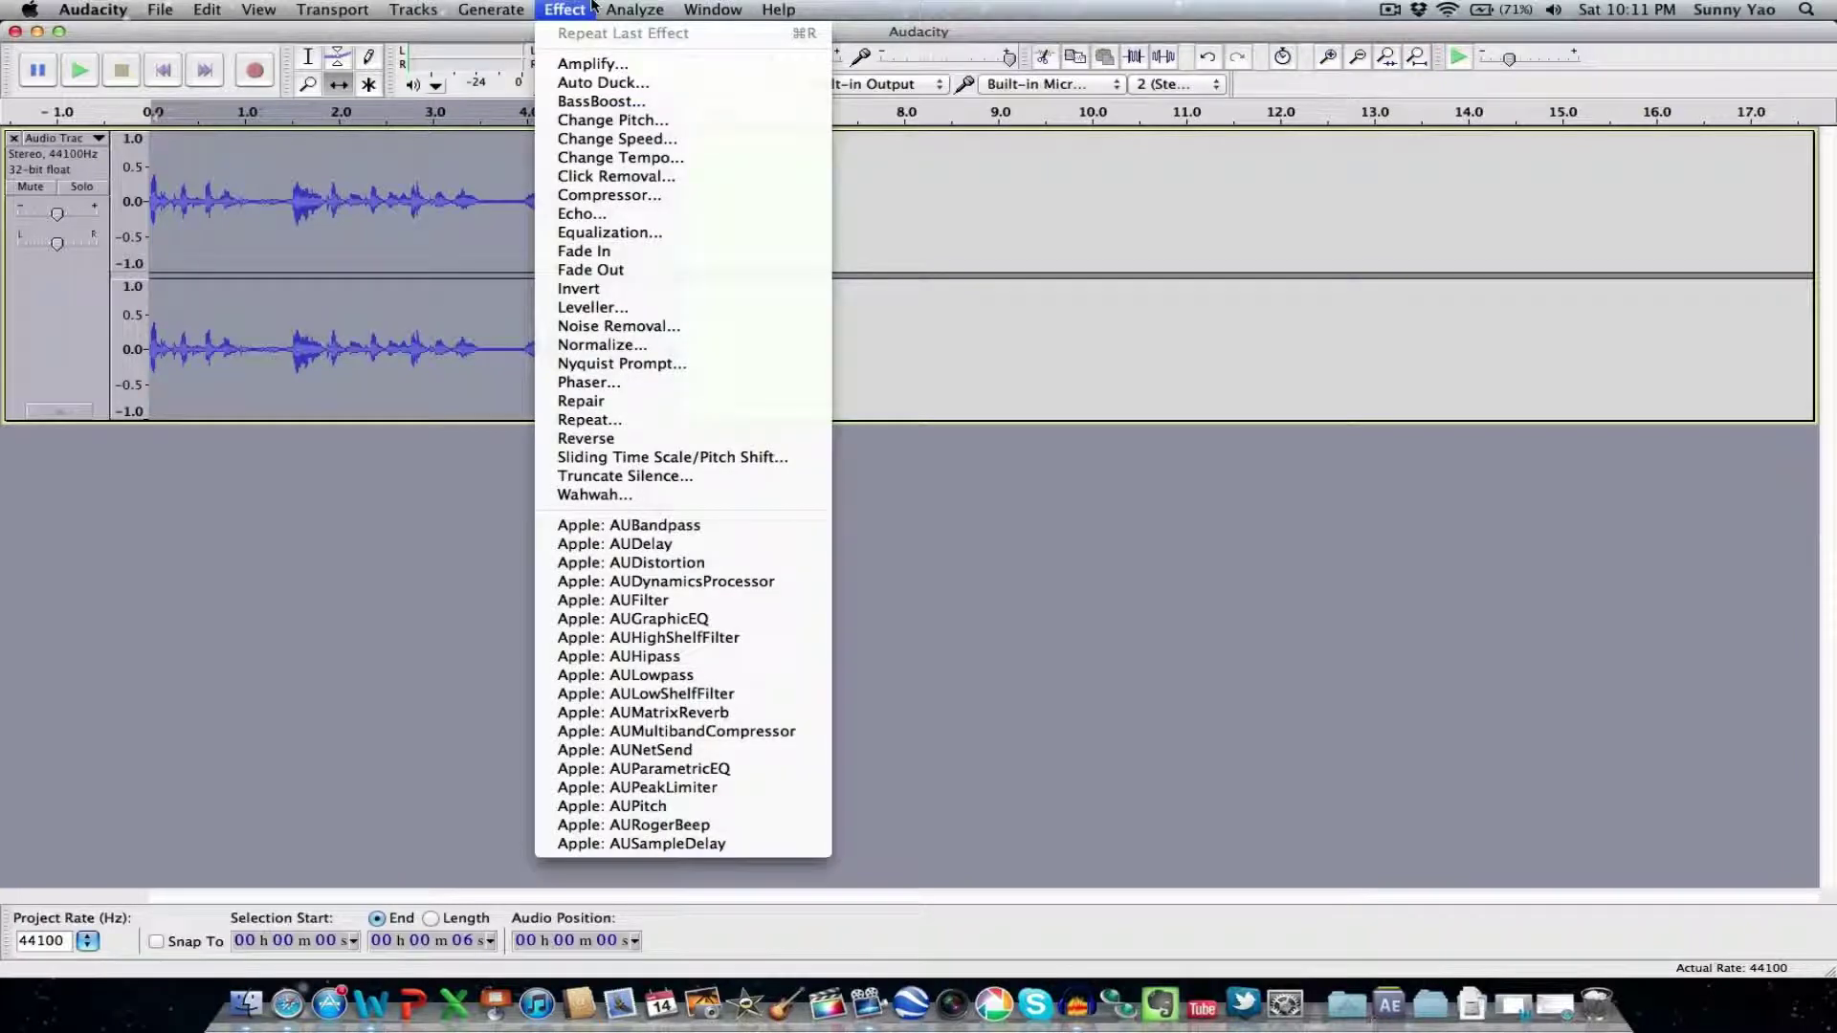
{"action": "mouse_move", "coordinate": [644, 8]}
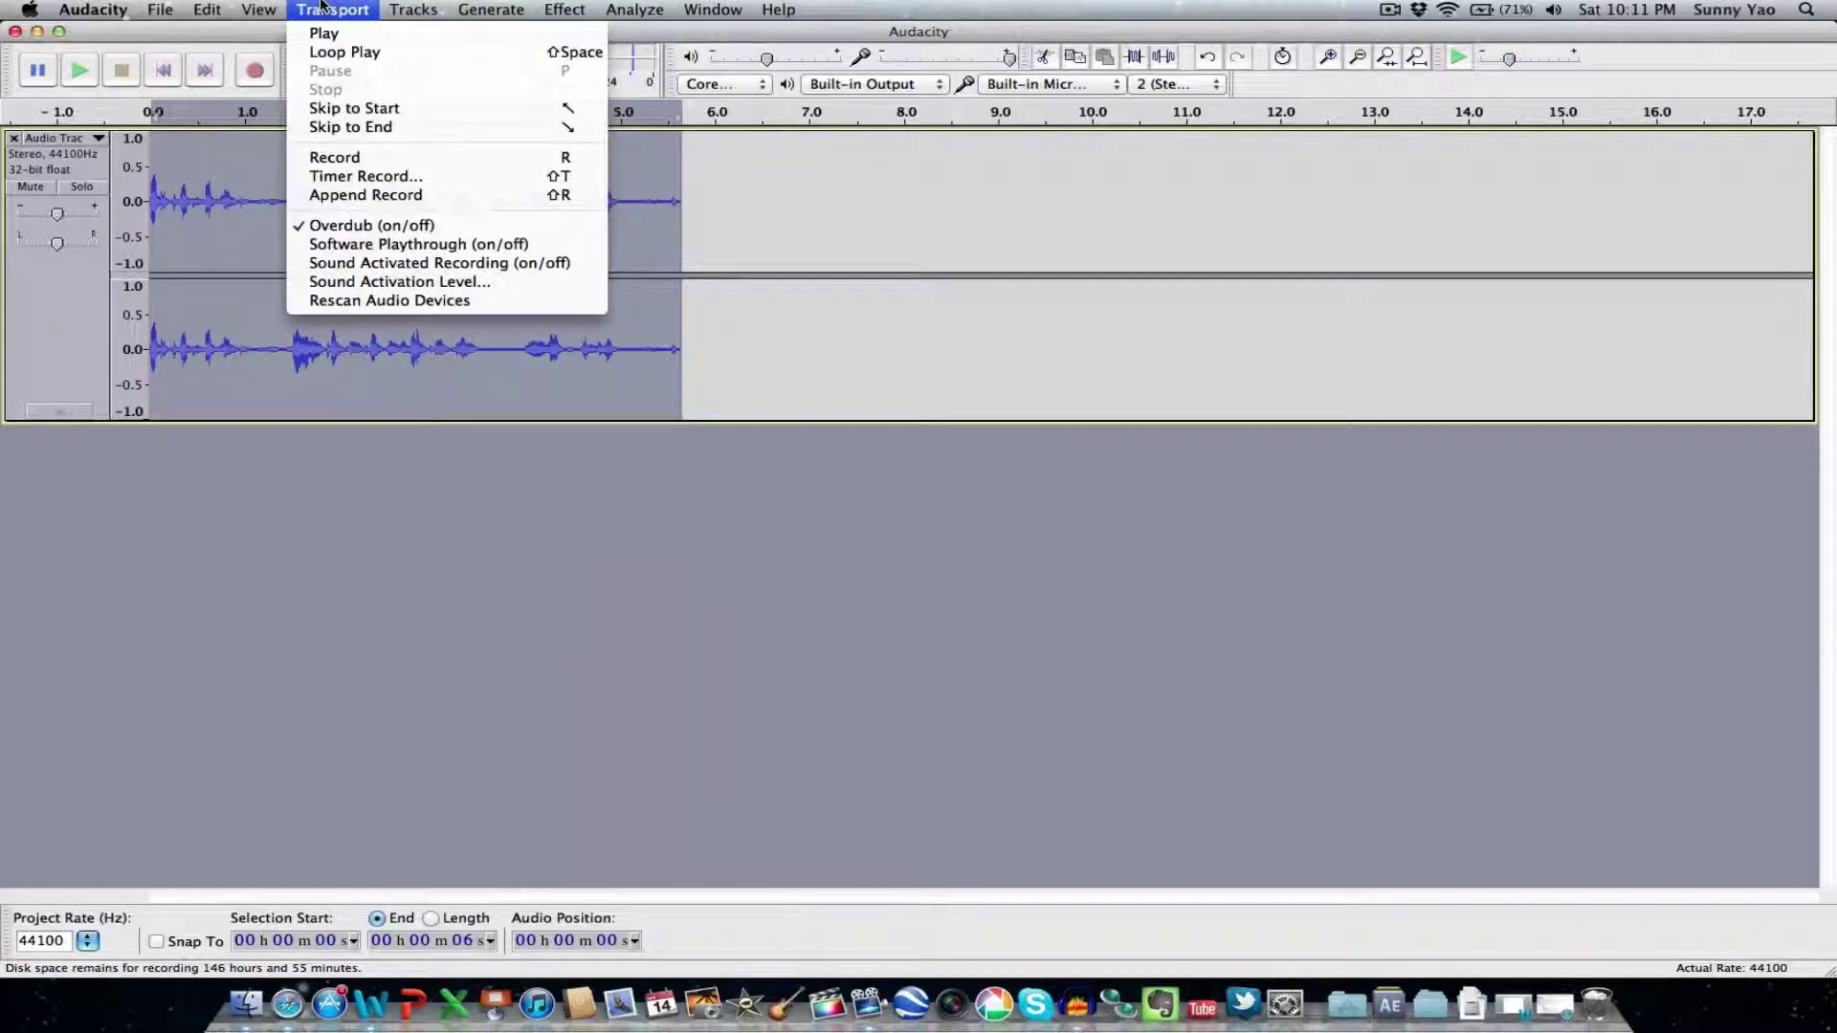
{"action": "mouse_move", "coordinate": [238, 6]}
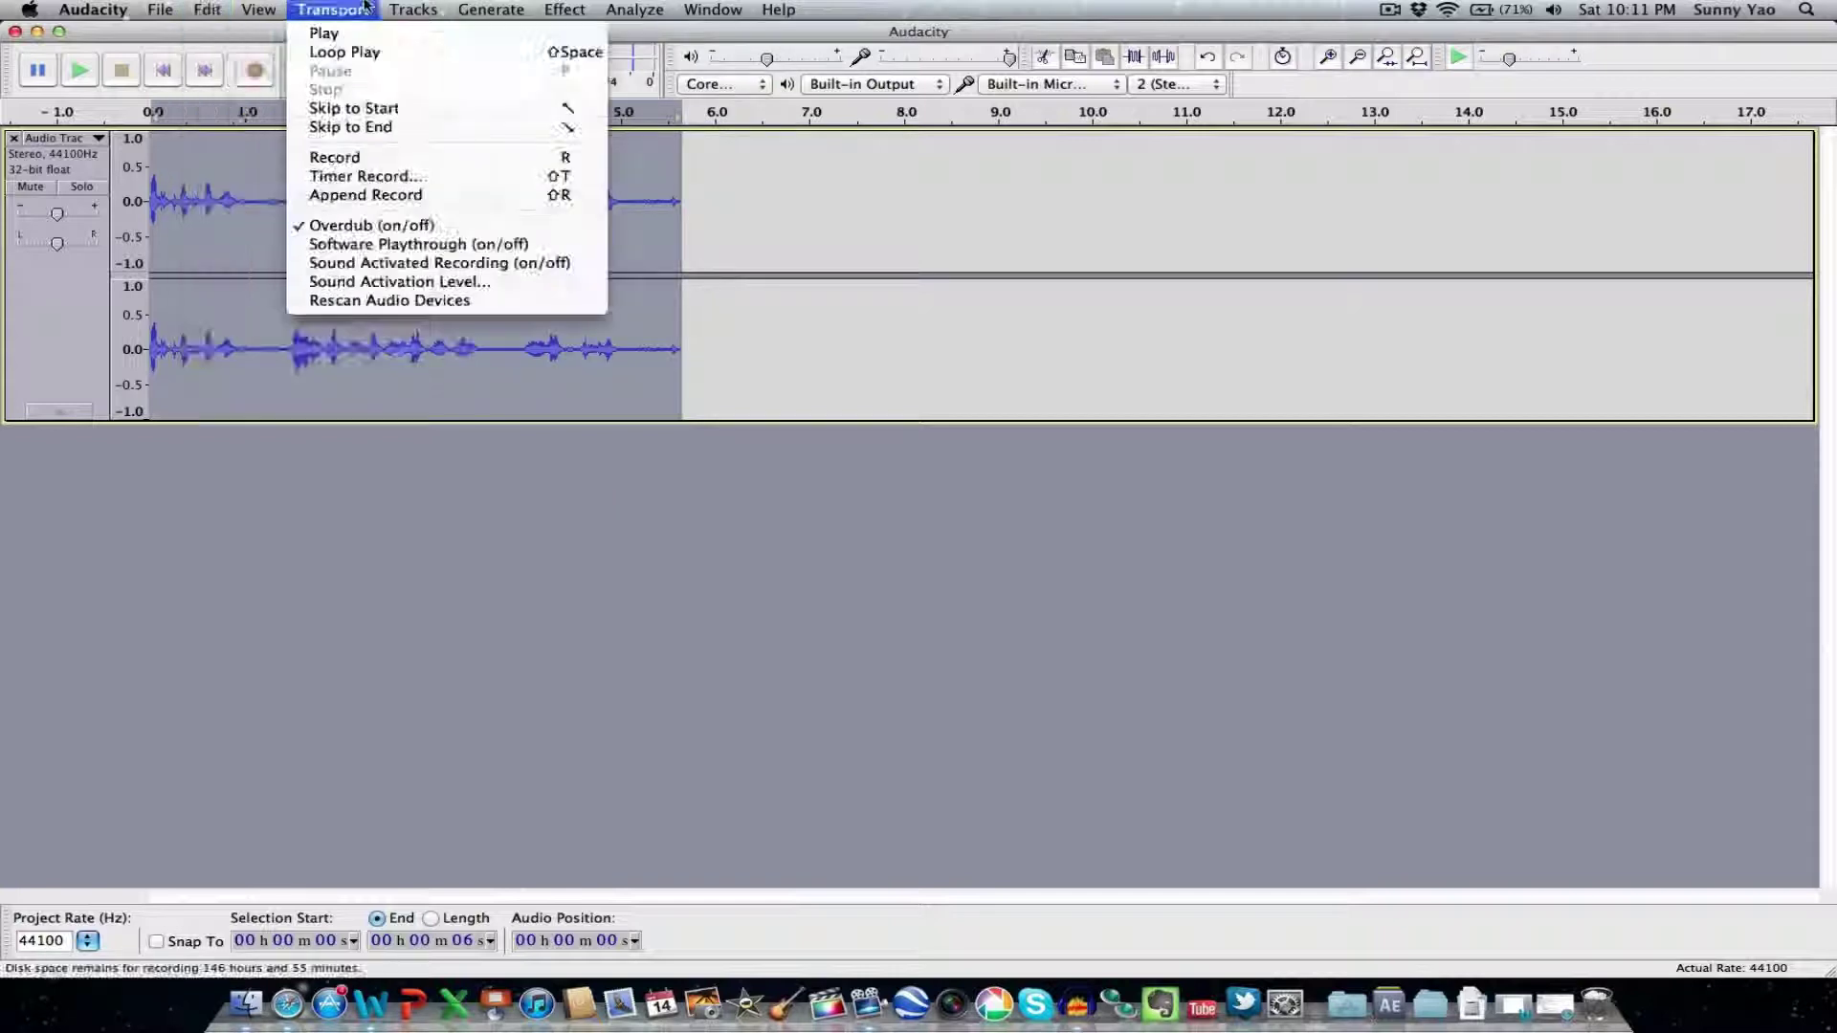
{"action": "mouse_move", "coordinate": [565, 10]}
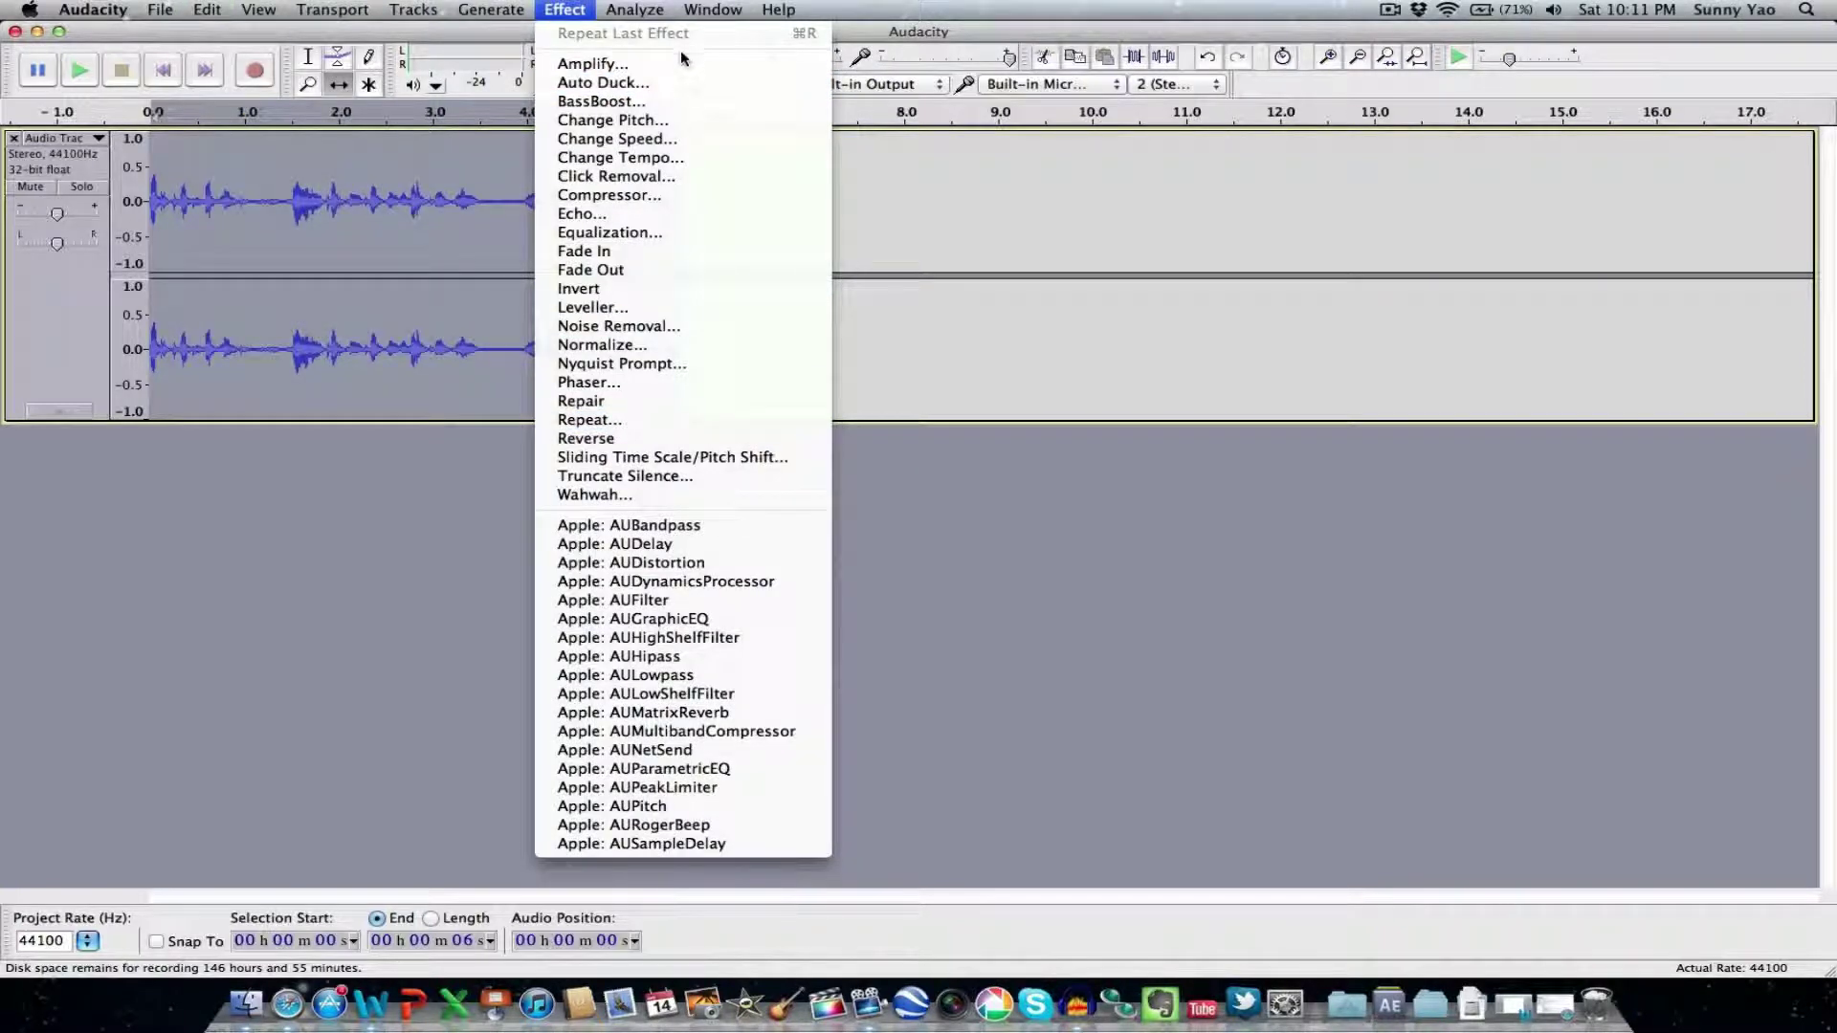
{"action": "left_click", "coordinate": [601, 345]}
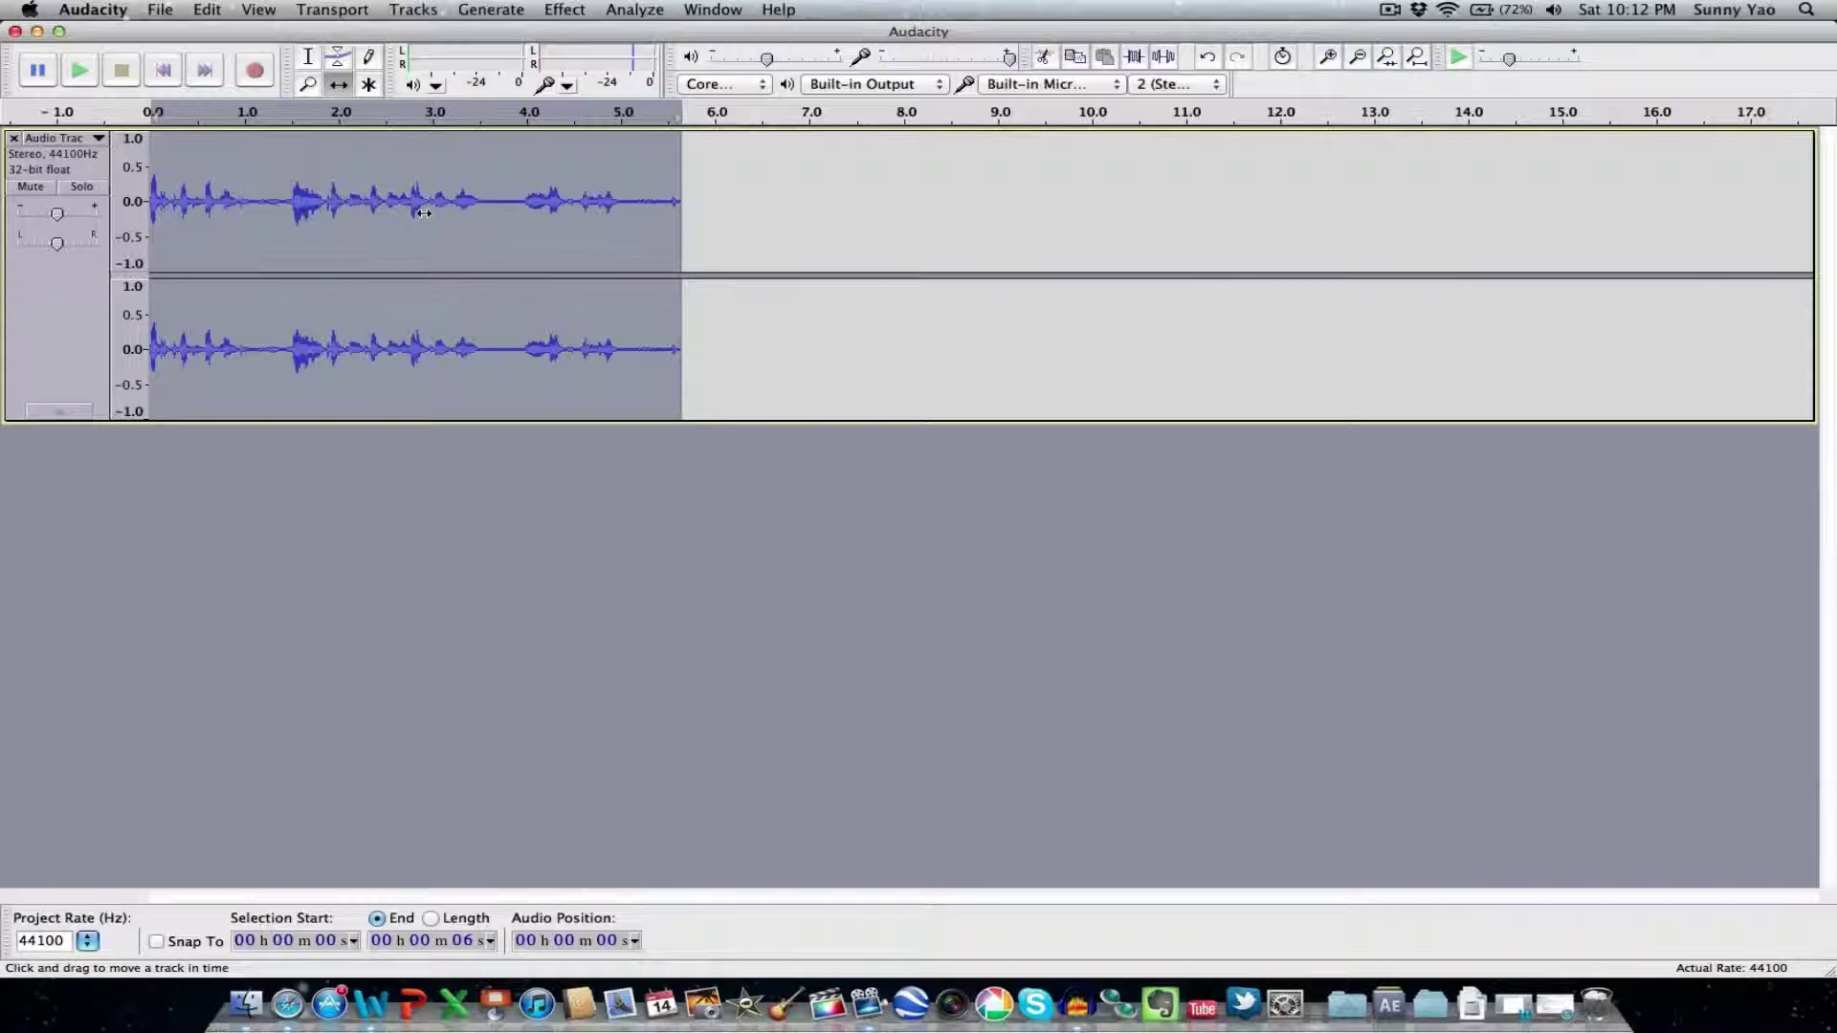
Drag the voice clip a few pixels right so it starts near 0.05 s
{"action": "mouse_move", "coordinate": [423, 212]}
{"action": "left_mouse_down"}
{"action": "mouse_move", "coordinate": [449, 210]}
{"action": "mouse_move", "coordinate": [428, 207]}
{"action": "left_mouse_up"}
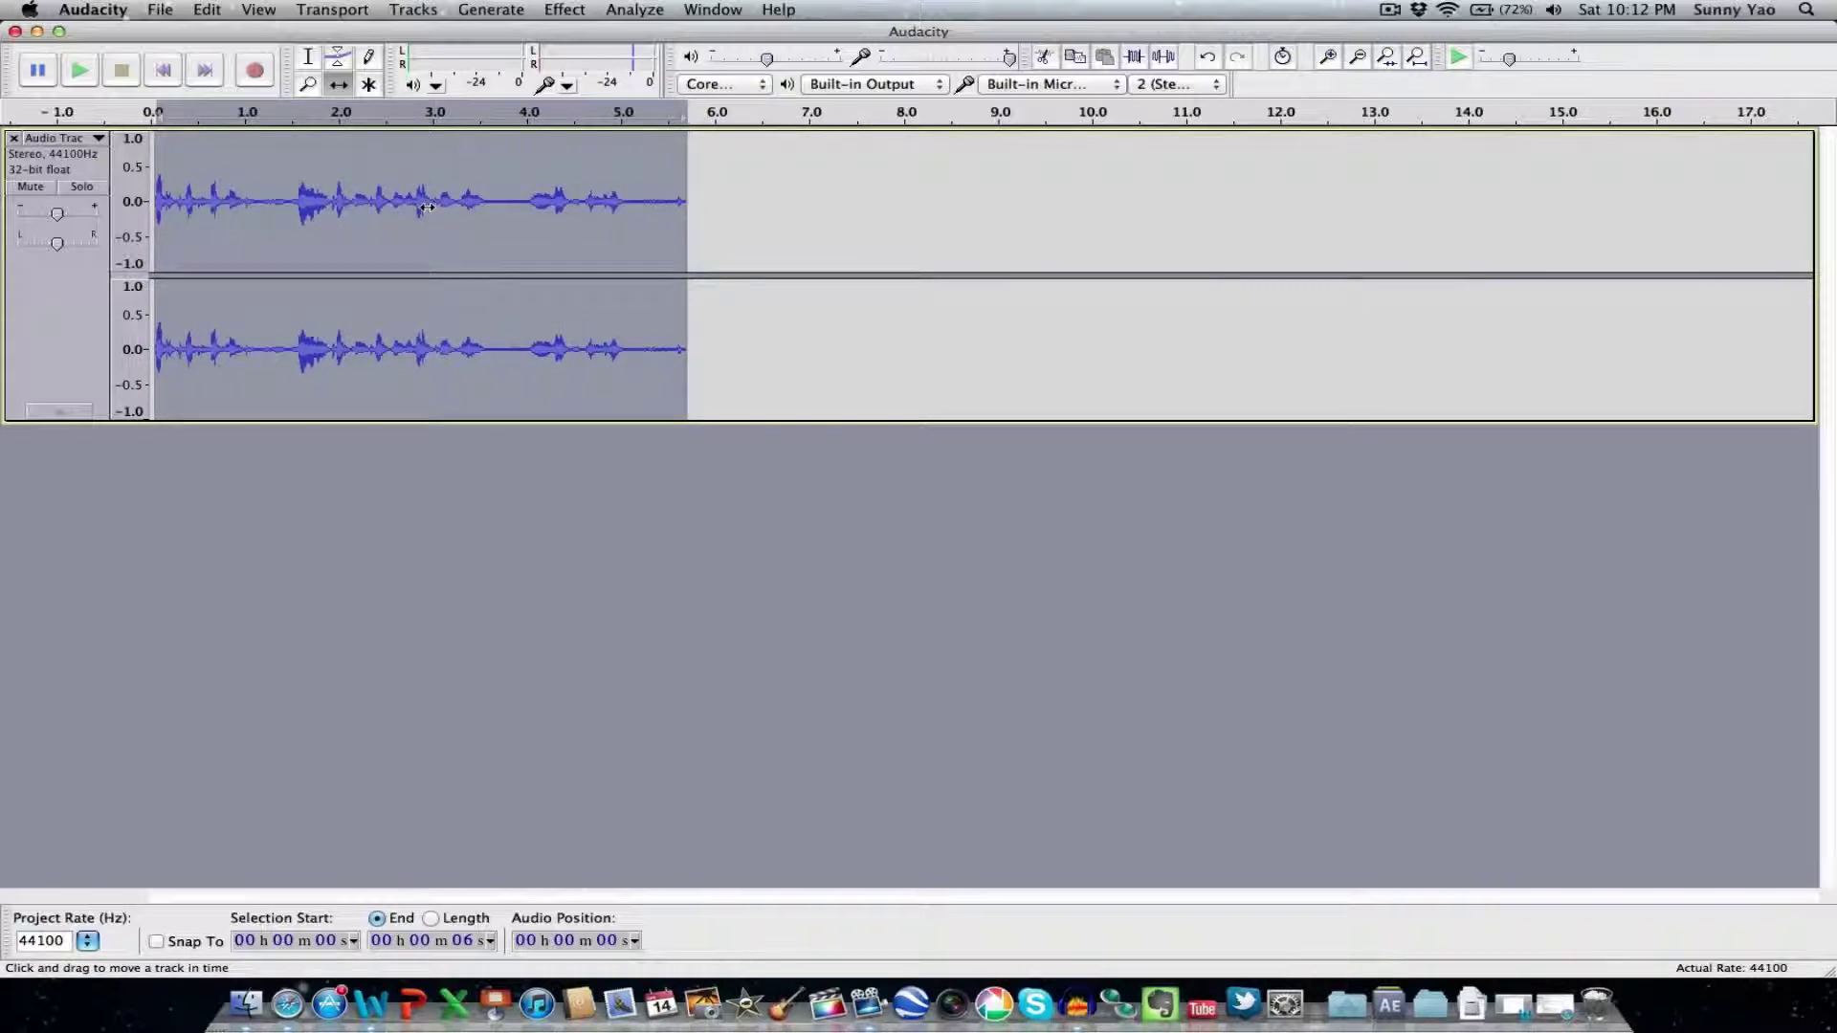